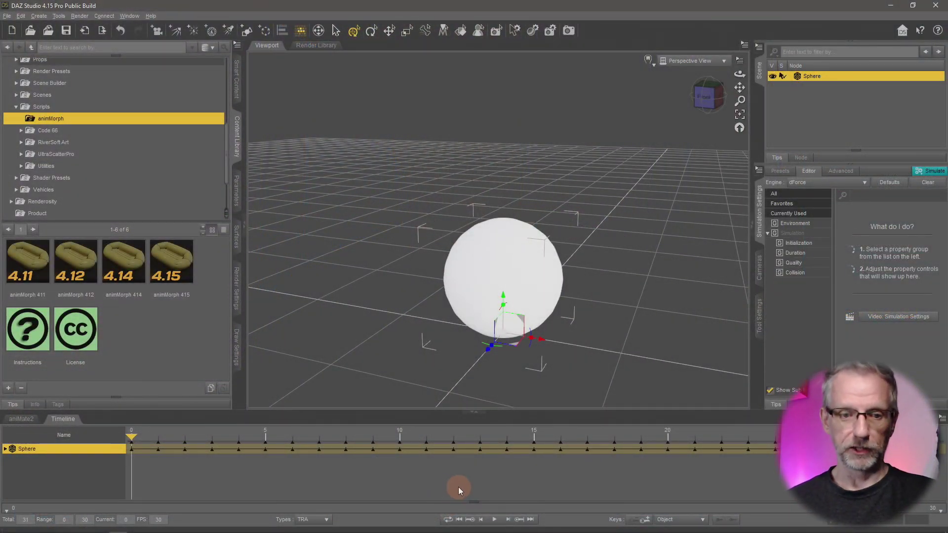
# - Play, pause and scrub through the sphere's animation to preview its motion
pyautogui.click(495, 520)
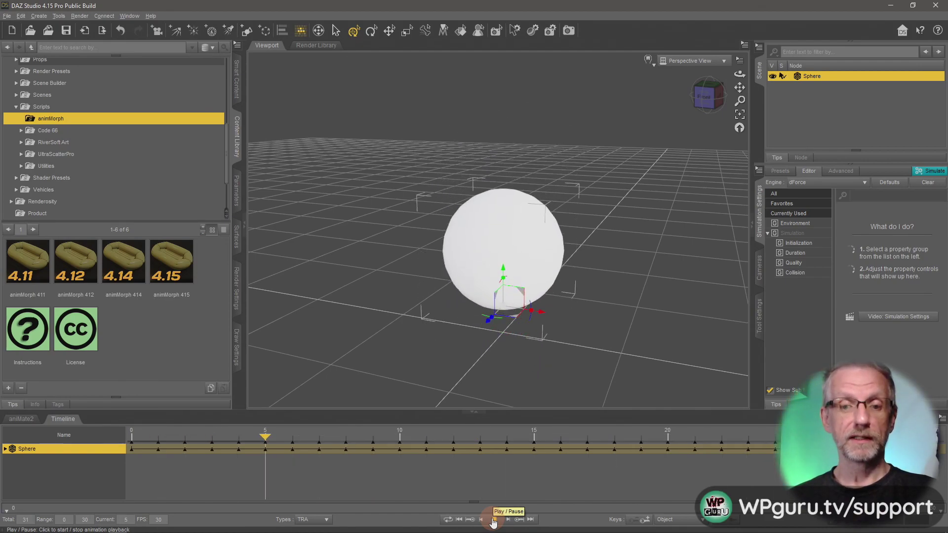
pyautogui.click(494, 519)
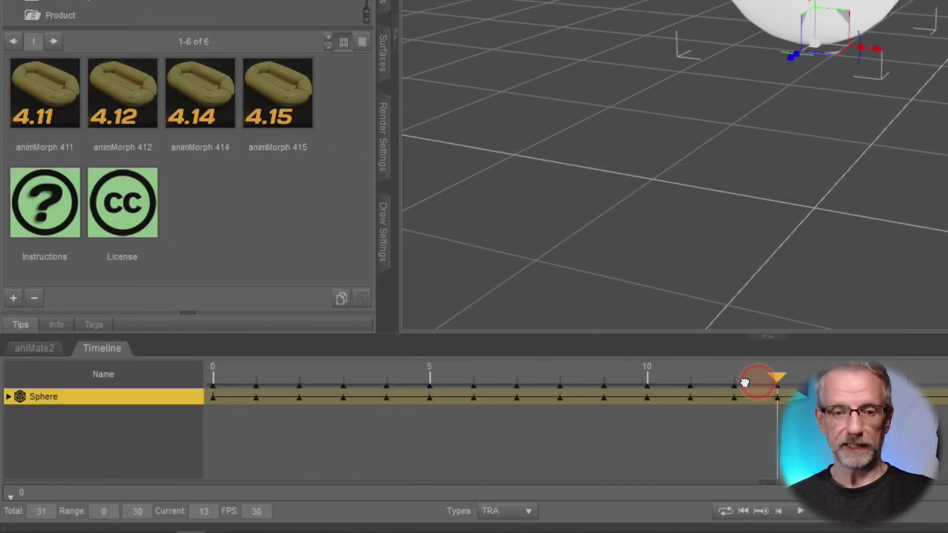
pyautogui.moveTo(745, 382); pyautogui.dragTo(201, 381)
pyautogui.click(800, 511)
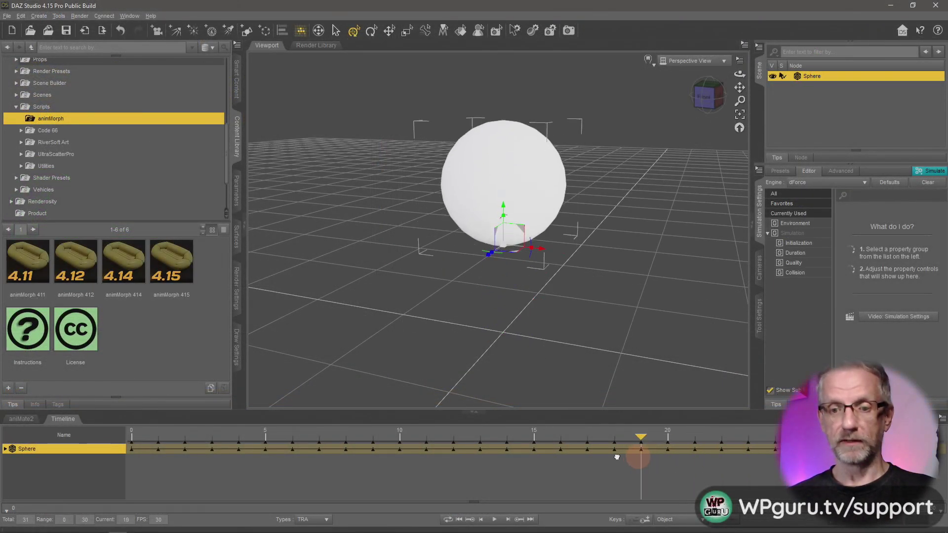
pyautogui.moveTo(642, 447); pyautogui.dragTo(523, 454)
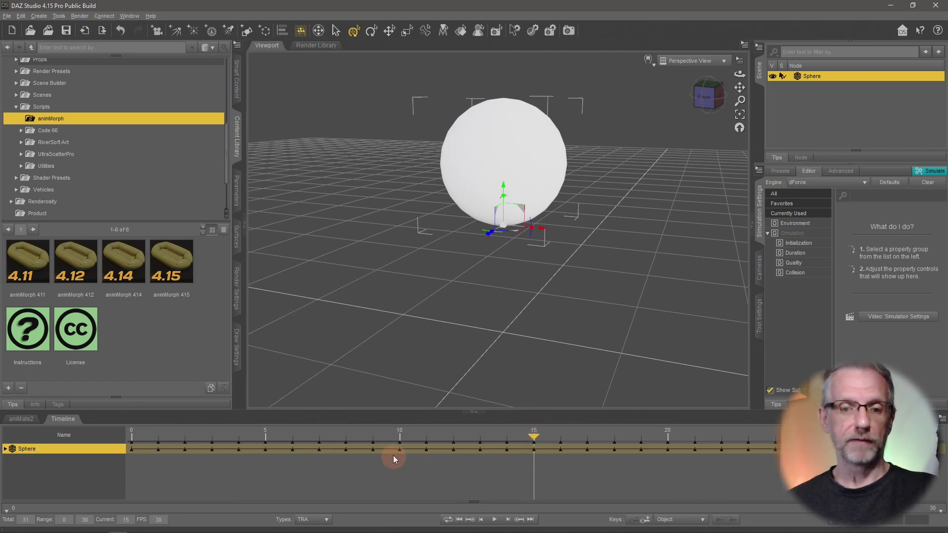
pyautogui.moveTo(534, 436); pyautogui.dragTo(123, 441)
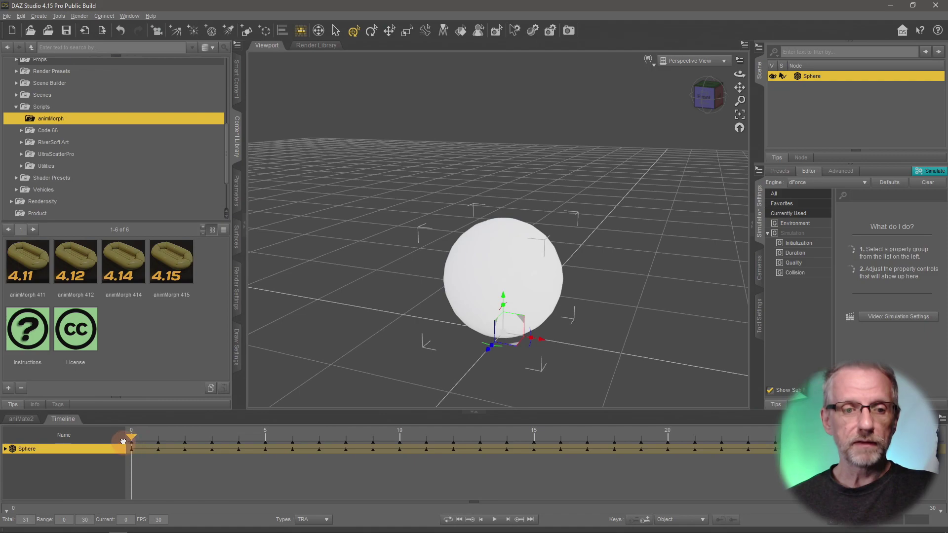
# - Bake the Sphere's aniMate2 track to studio keyframes on frames 0–30
pyautogui.click(21, 419)
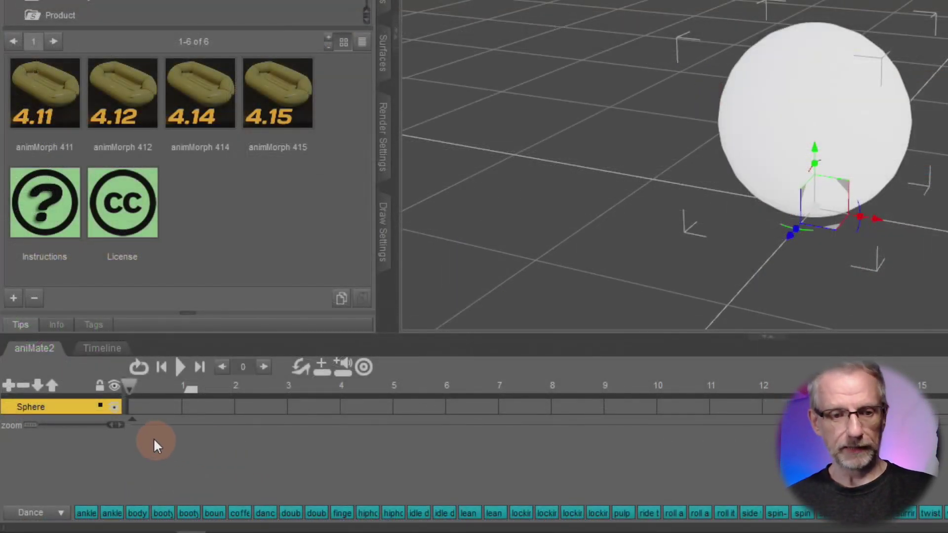
pyautogui.rightClick(149, 446)
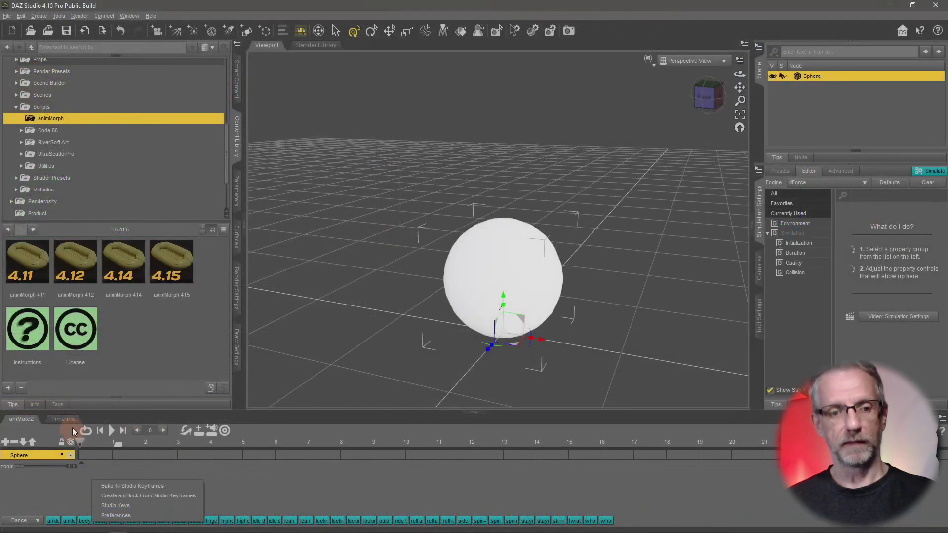
pyautogui.click(163, 456)
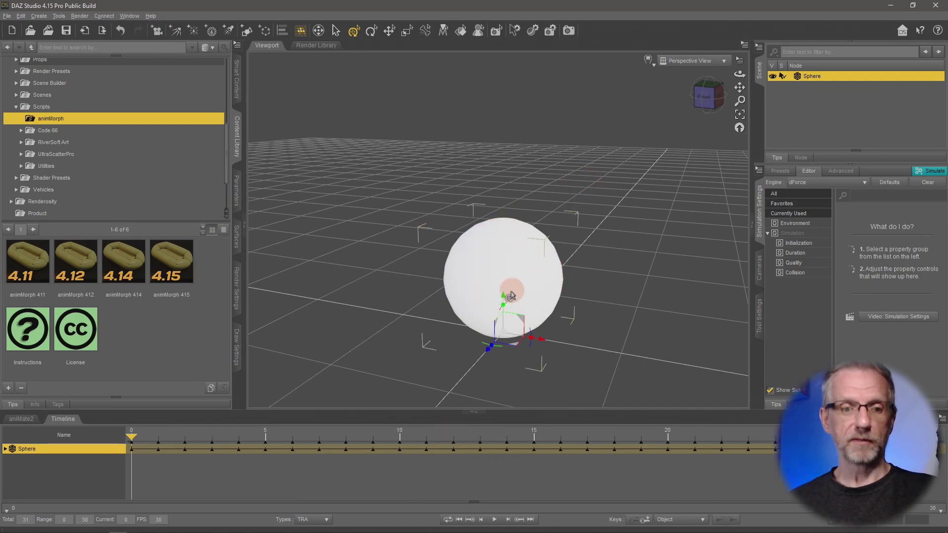
pyautogui.moveTo(131, 438)
pyautogui.mouseDown()
pyautogui.moveTo(207, 438)
pyautogui.moveTo(137, 437)
pyautogui.mouseUp()
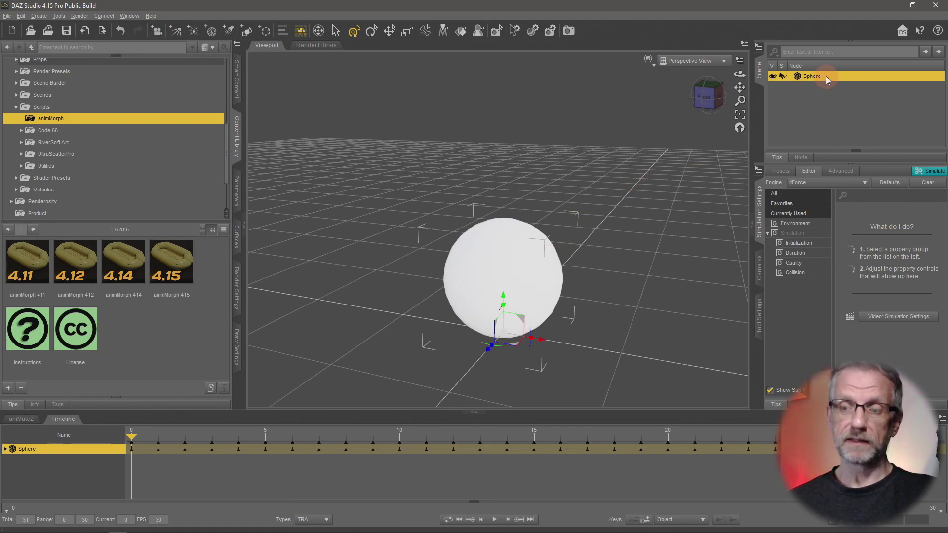
pyautogui.click(816, 91)
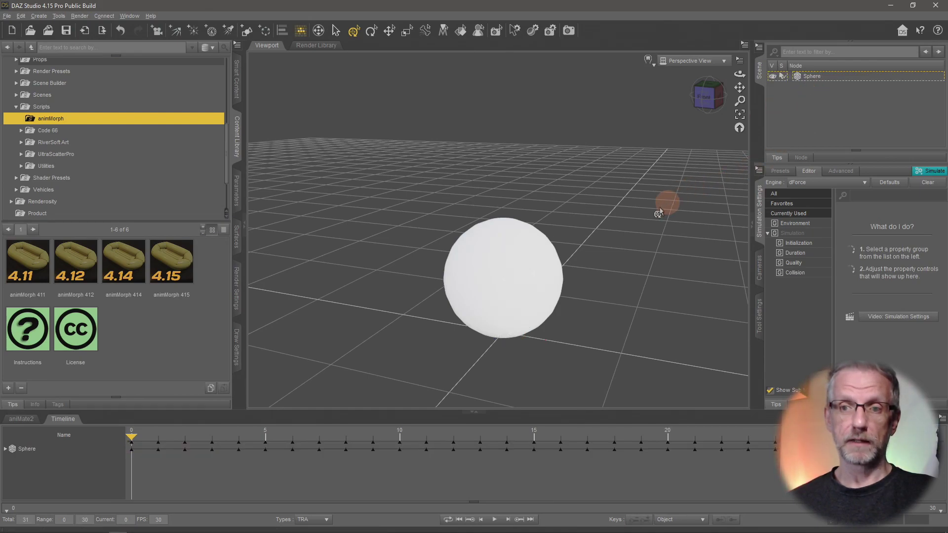
pyautogui.click(827, 77)
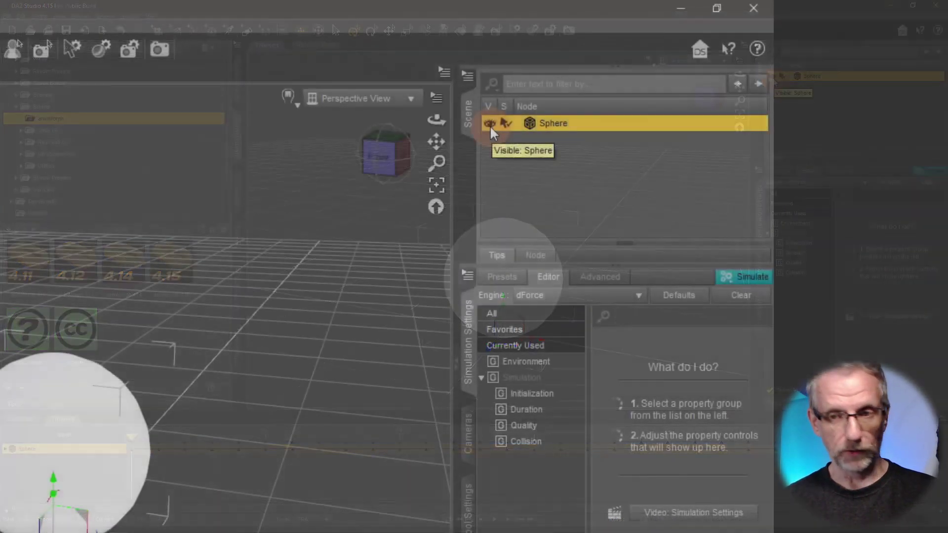
pyautogui.click(489, 123)
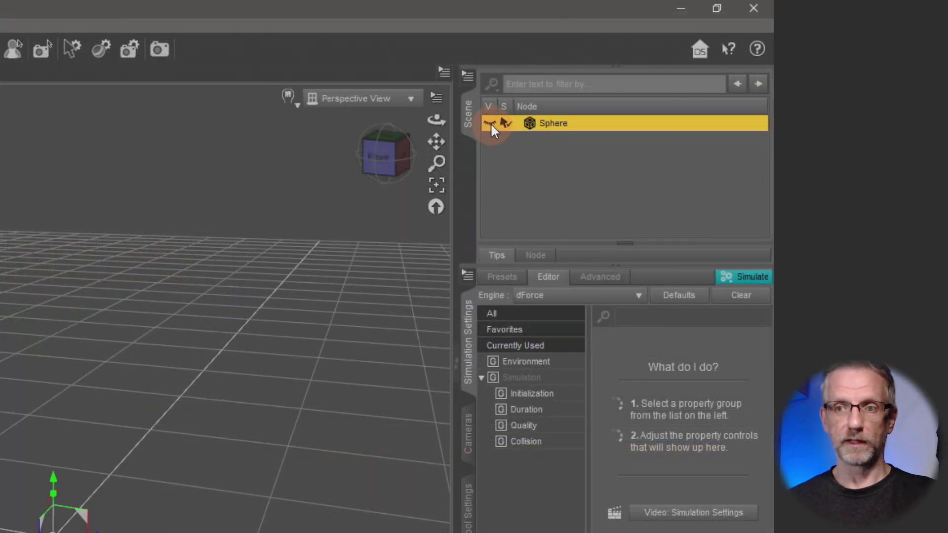
pyautogui.click(491, 123)
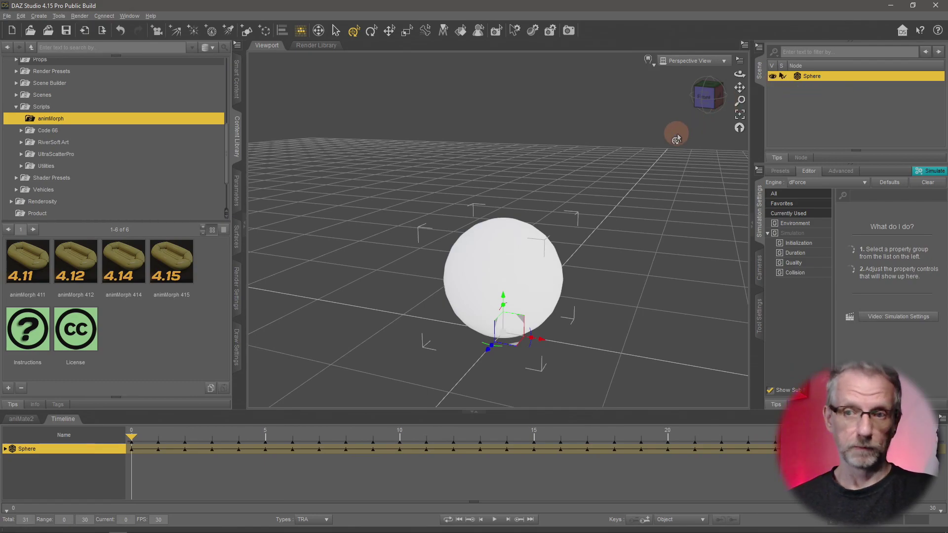
# - Start a scene export with Wavefront Object (*.obj) as the format
pyautogui.click(7, 16)
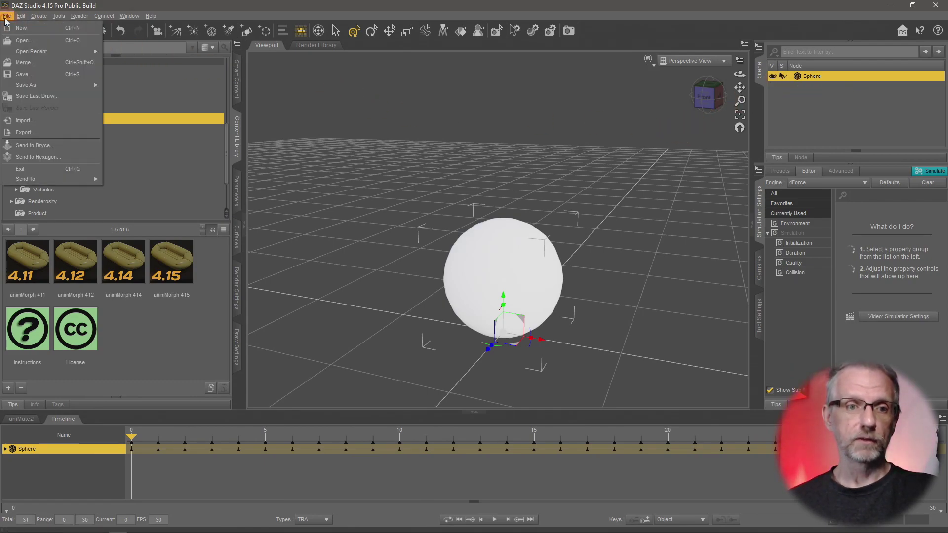
pyautogui.click(46, 131)
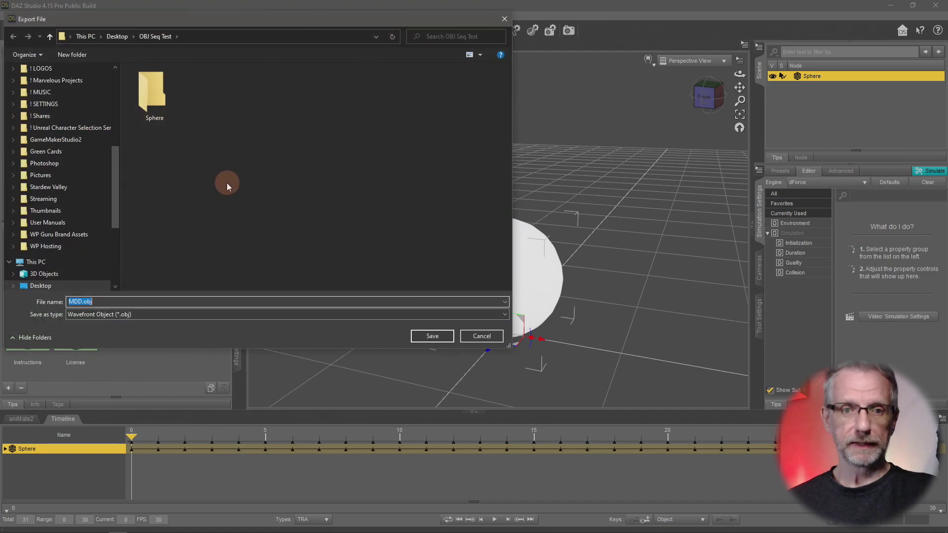
pyautogui.click(183, 314)
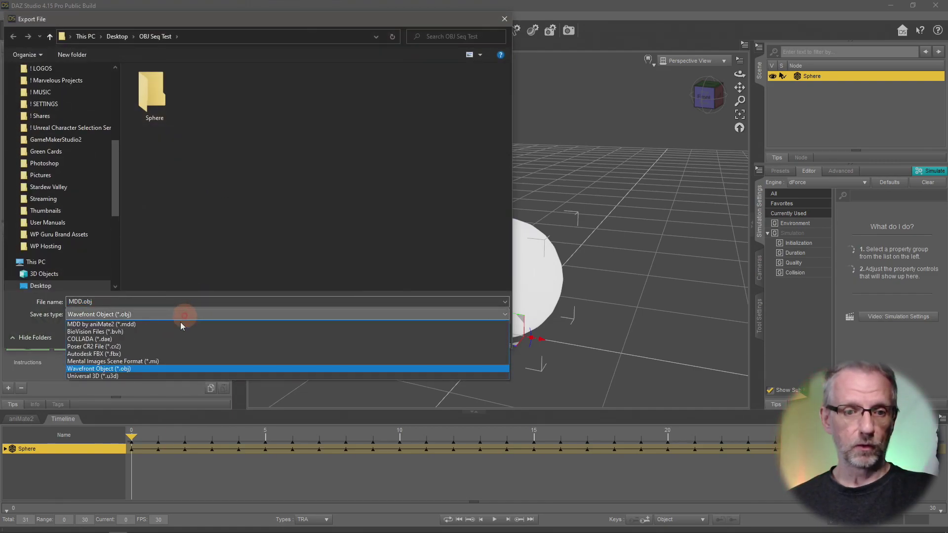
pyautogui.click(160, 369)
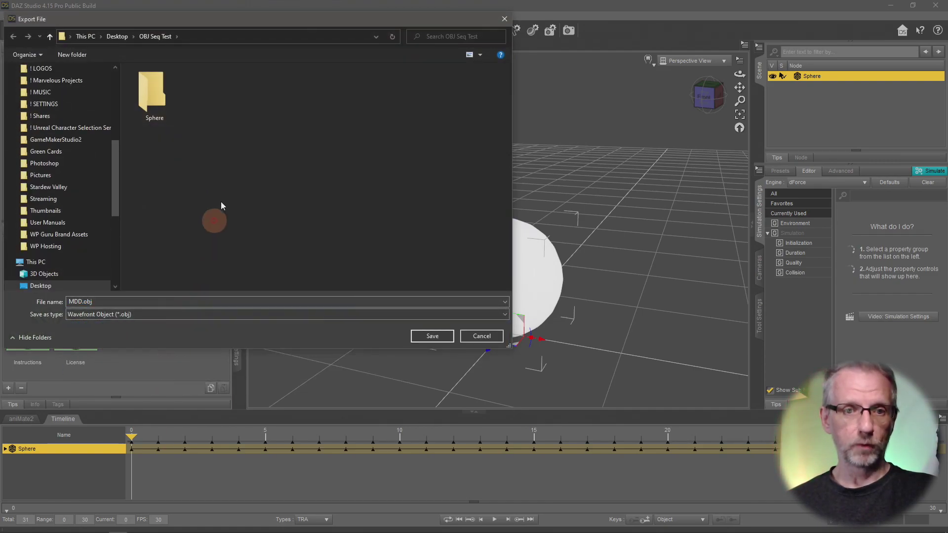
# - Save the export as MDD.obj in Desktop > OBJ Seq Test > Sphere
pyautogui.click(115, 40)
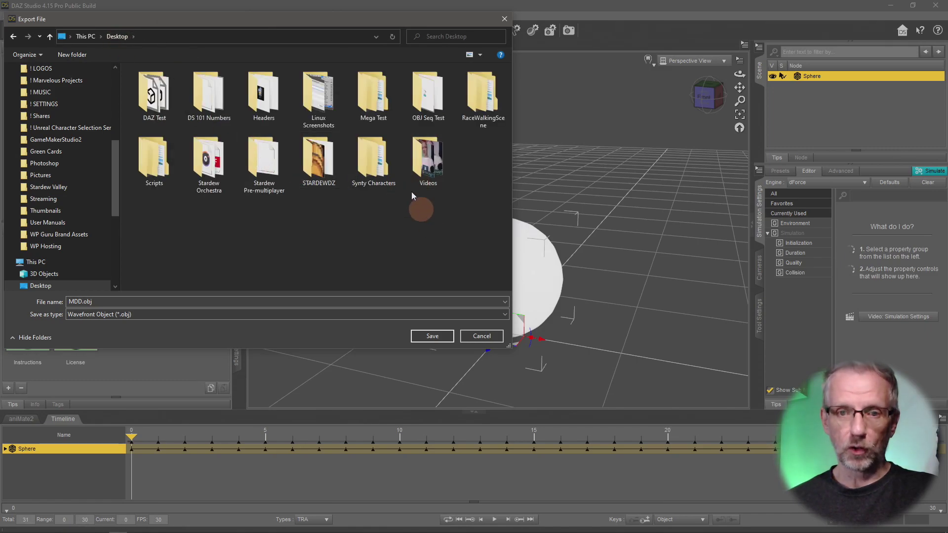
pyautogui.doubleClick(417, 105)
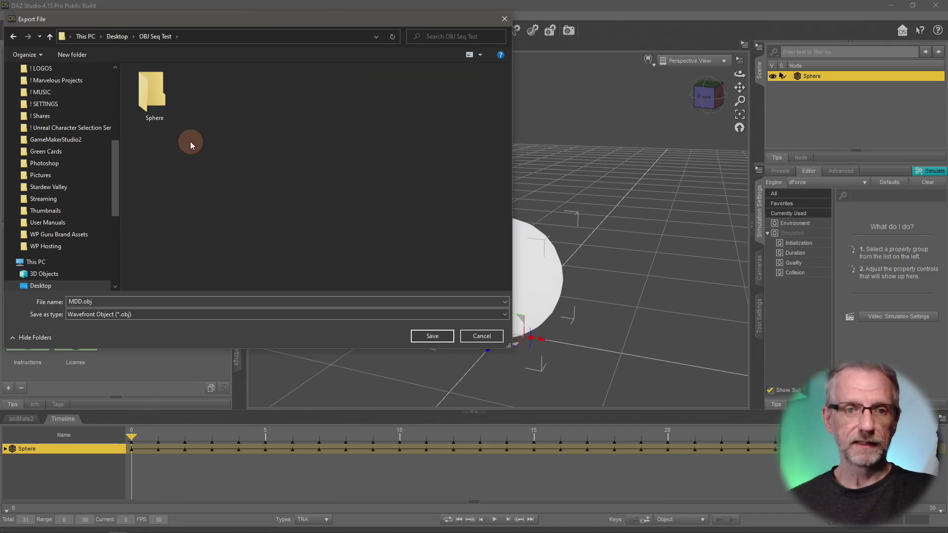
pyautogui.click(167, 301)
pyautogui.write('Sphere')
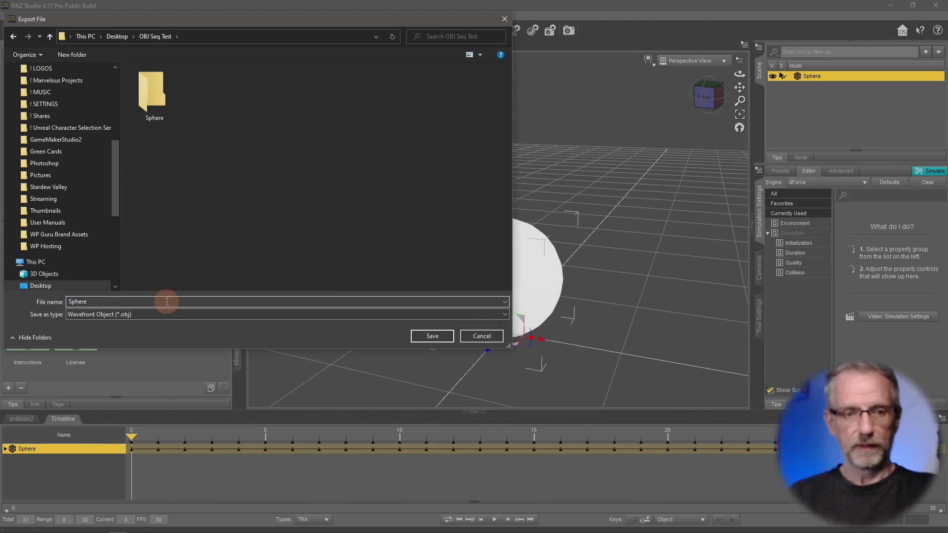
pyautogui.press('Return')
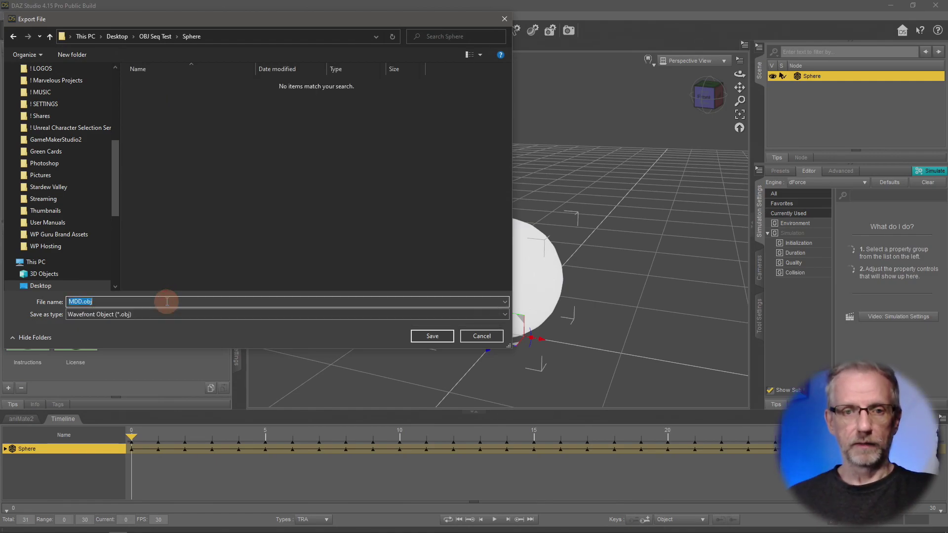
pyautogui.click(432, 337)
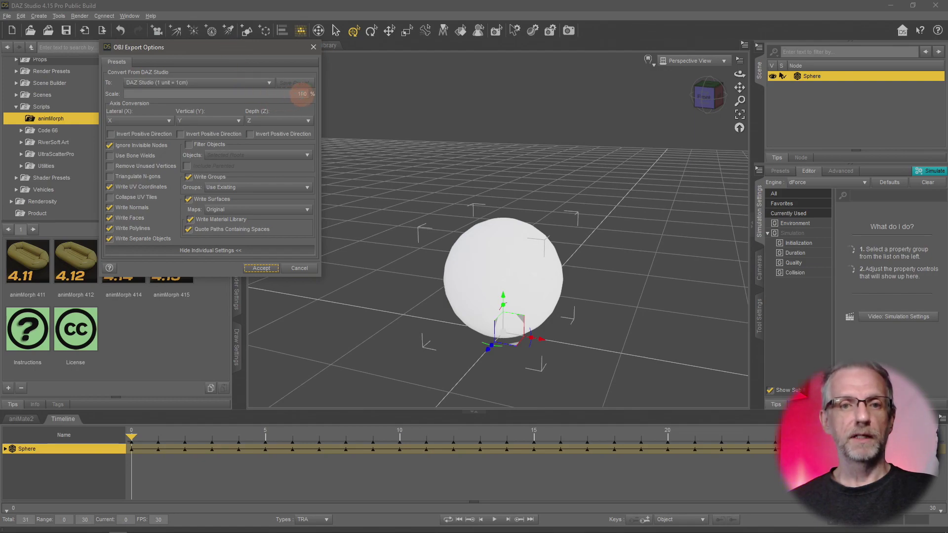
# - Accept the OBJ export with the DAZ Studio (1 unit = 1cm) preset at 100% scale
pyautogui.click(302, 94)
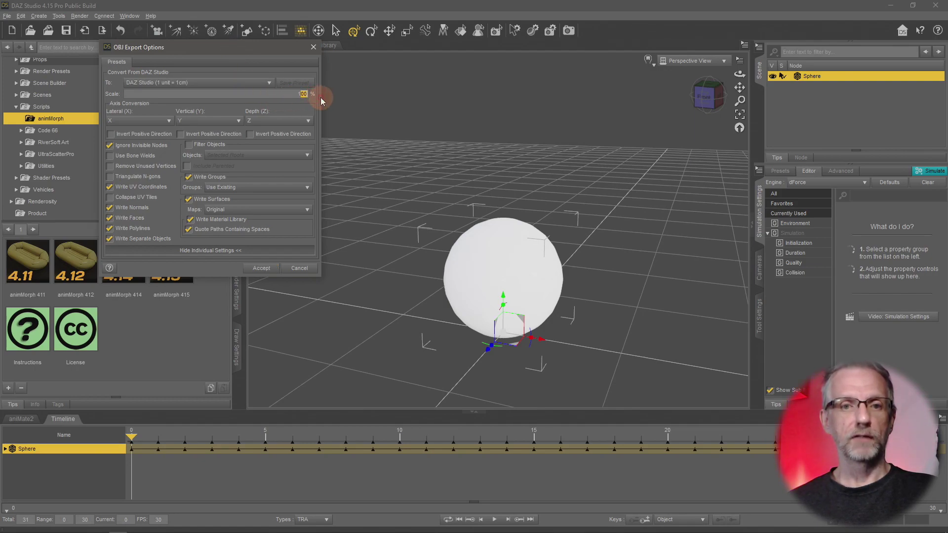
pyautogui.click(242, 83)
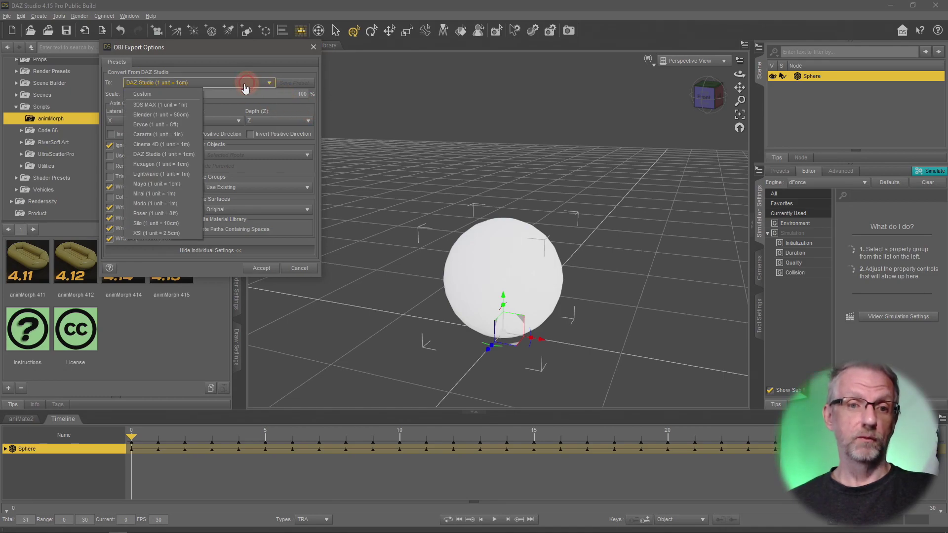
pyautogui.click(192, 156)
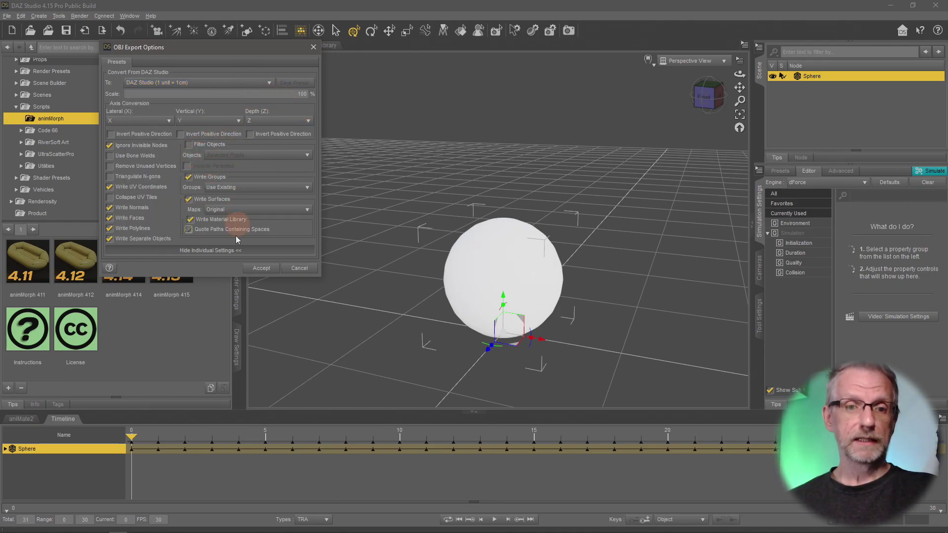
pyautogui.click(259, 268)
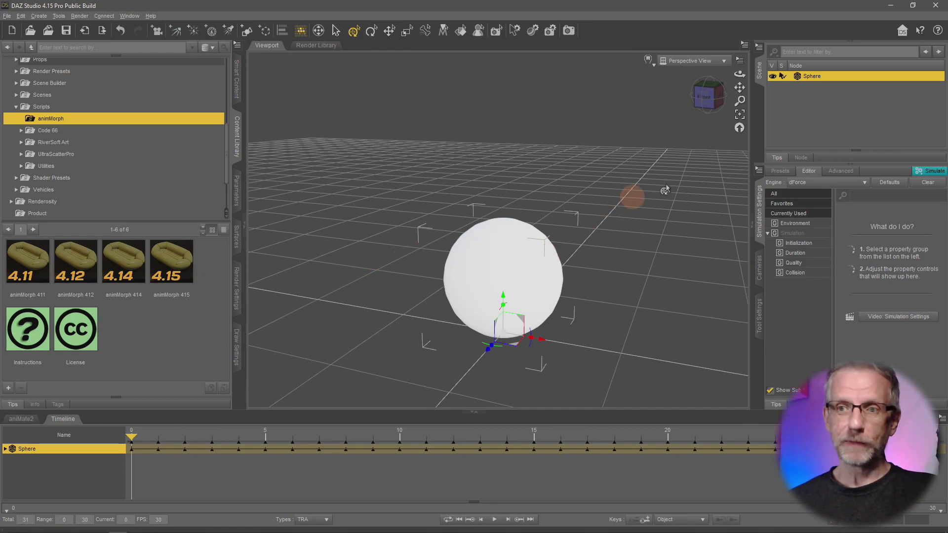
# - Export using the MDD by aniMate2 format, saving the animation as Sphere MDD.mdd
pyautogui.click(8, 16)
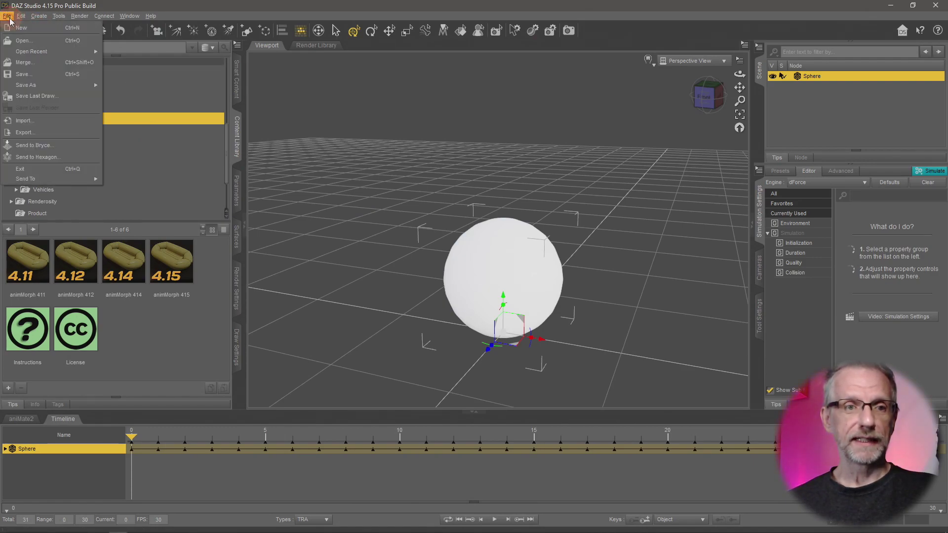
pyautogui.click(31, 136)
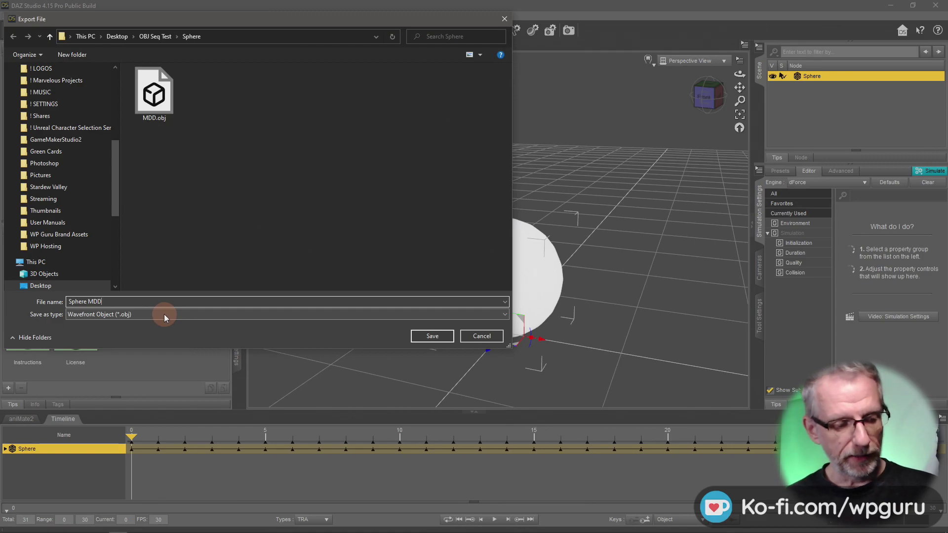
pyautogui.click(164, 314)
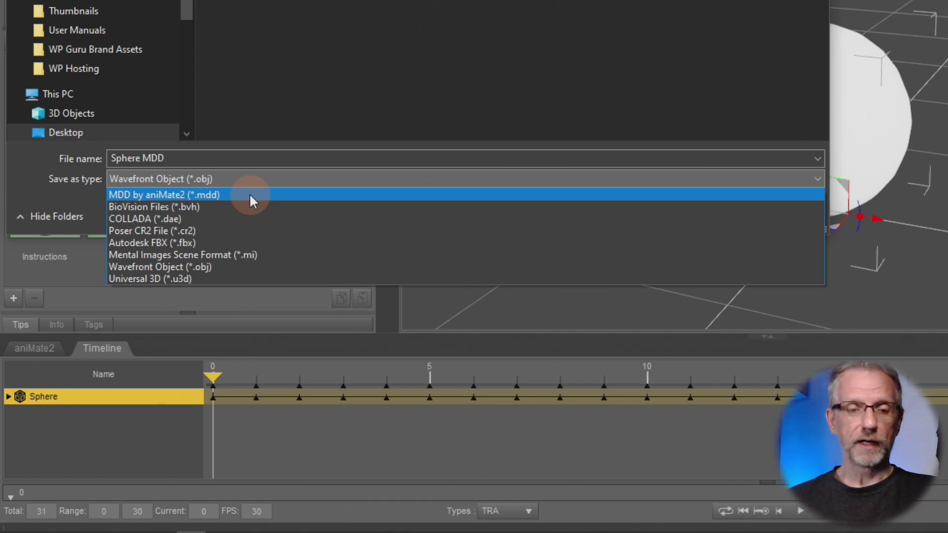
pyautogui.click(244, 194)
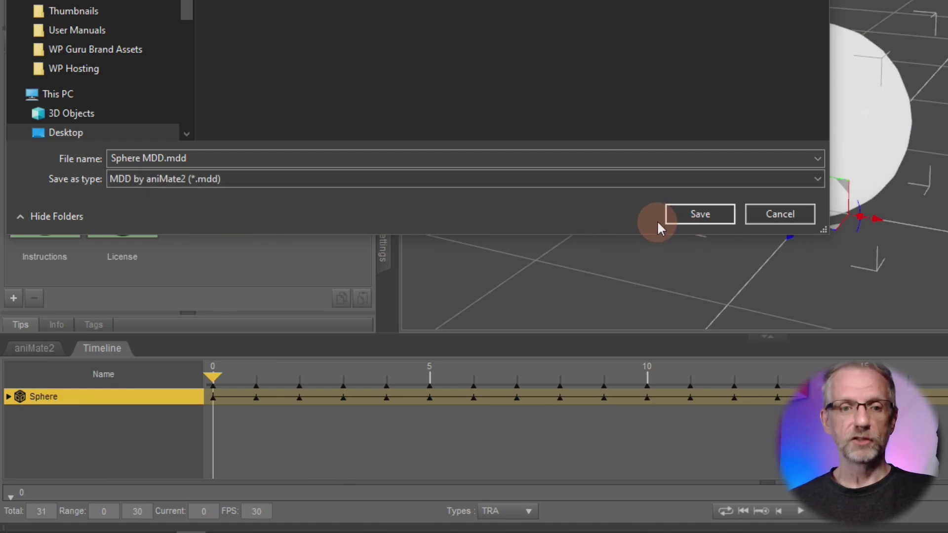
pyautogui.click(688, 218)
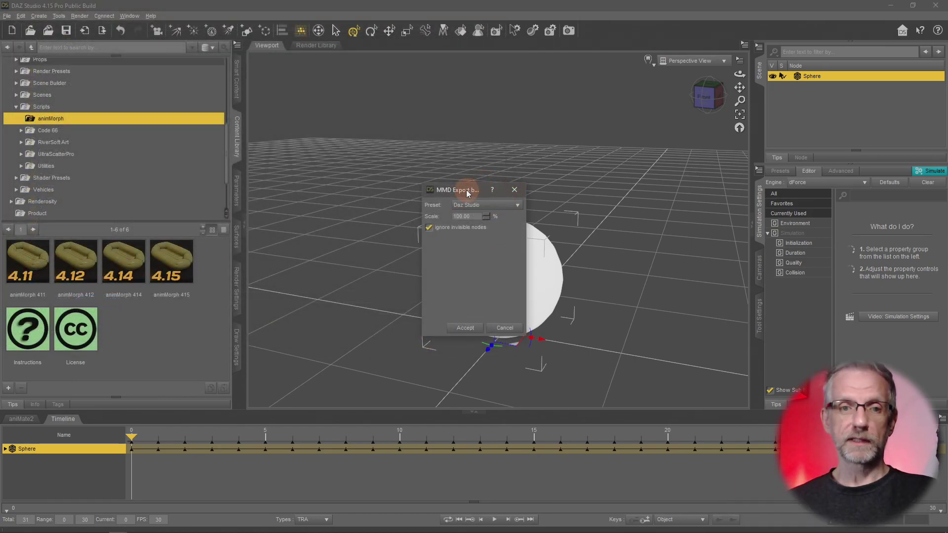
# - Accept the MDD export with the Daz Studio preset, 100% scale and Ignore invisible nodes ticked
pyautogui.moveTo(468, 191); pyautogui.dragTo(157, 81)
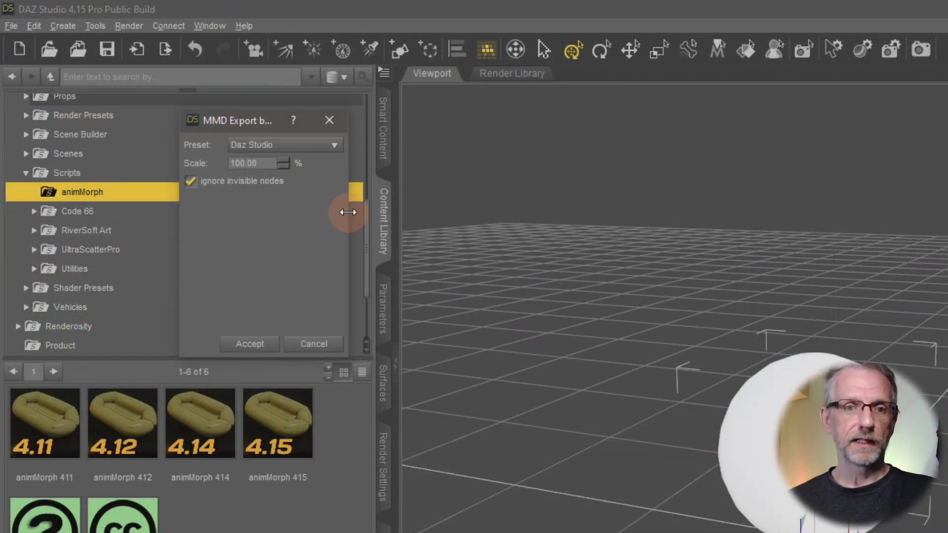
pyautogui.click(334, 146)
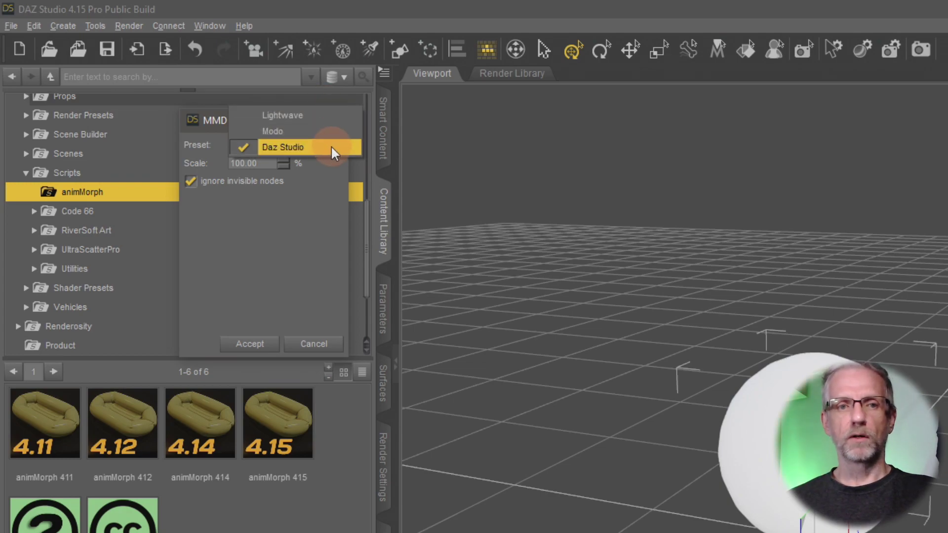
pyautogui.click(332, 148)
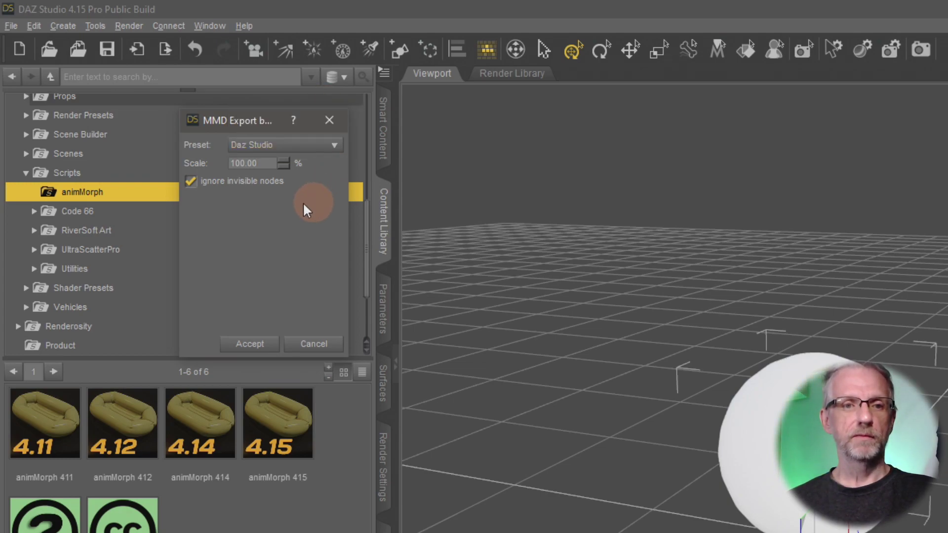
pyautogui.click(233, 185)
pyautogui.click(233, 185)
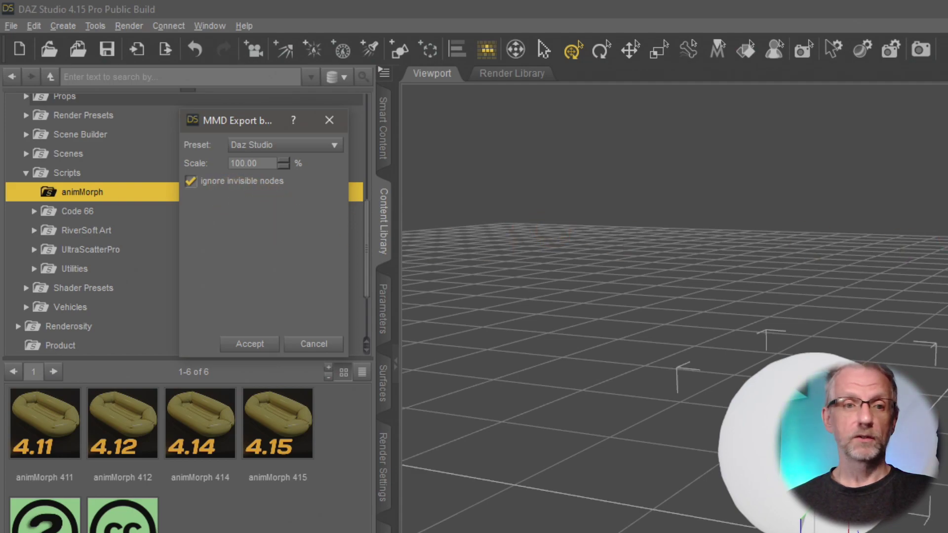
pyautogui.click(263, 348)
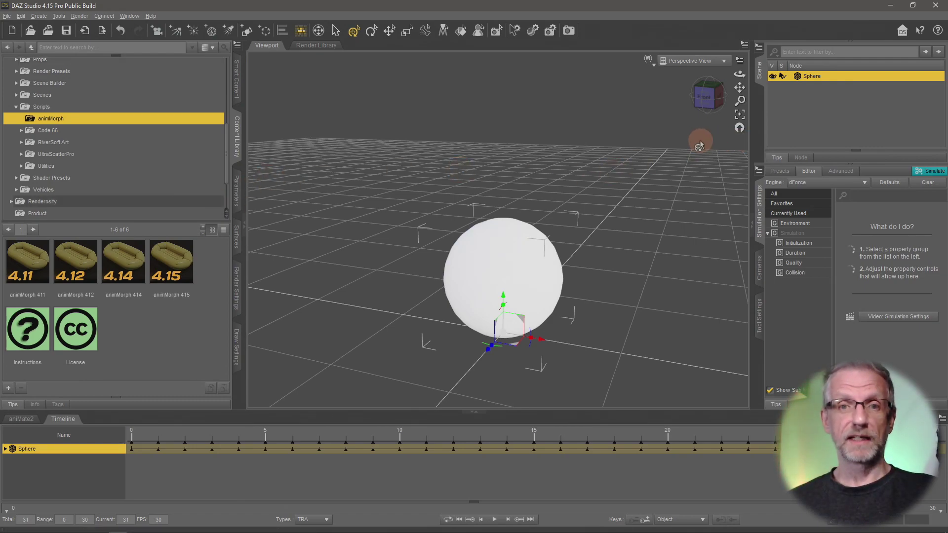
# - Switch to Blender, start a new General file and delete the default cube
pyautogui.hotkey('alt', 'Tab')
pyautogui.press('Tab')
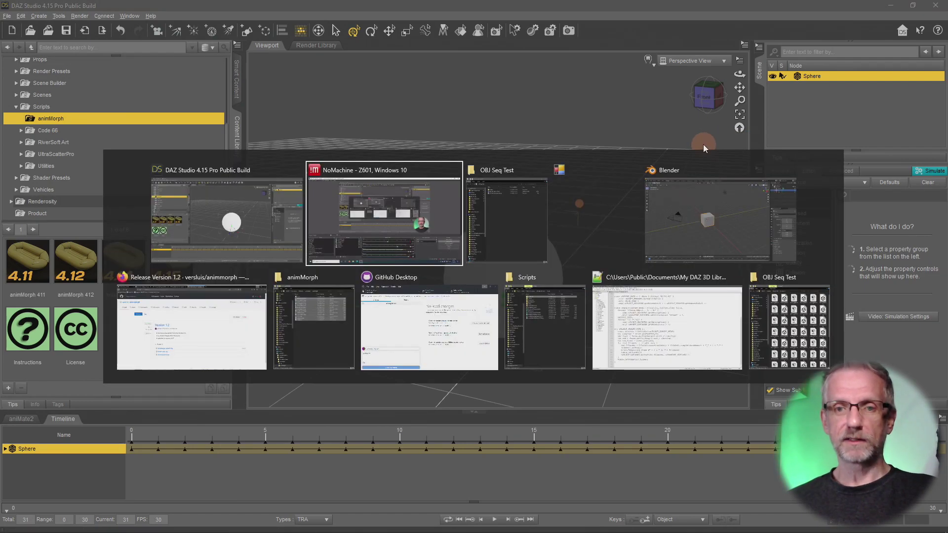
pyautogui.hotkey('alt', 'Tab')
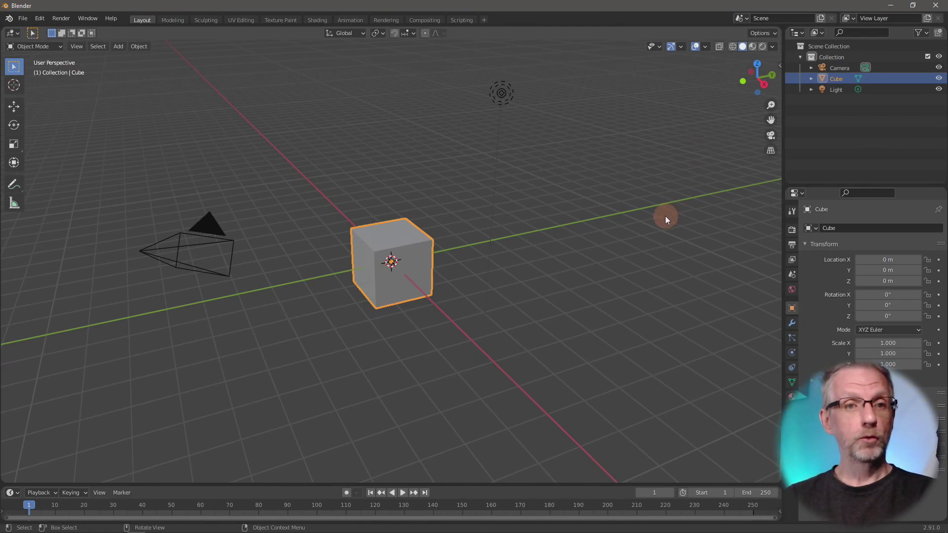
pyautogui.click(23, 18)
pyautogui.moveTo(49, 31)
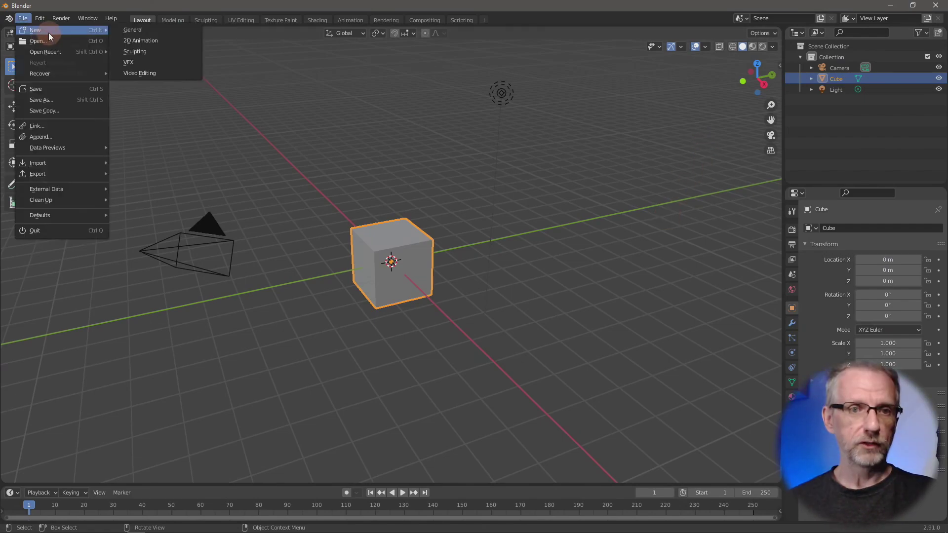
pyautogui.click(158, 32)
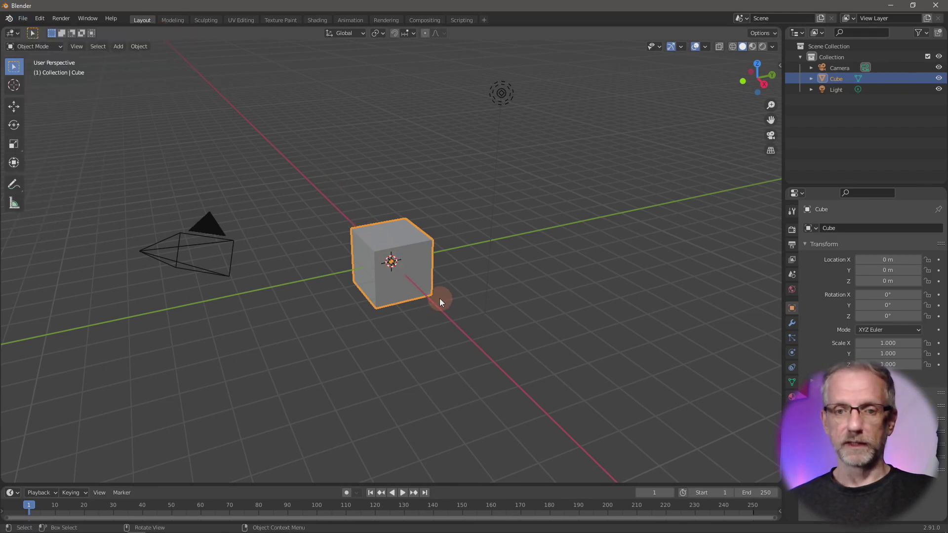
pyautogui.press('x')
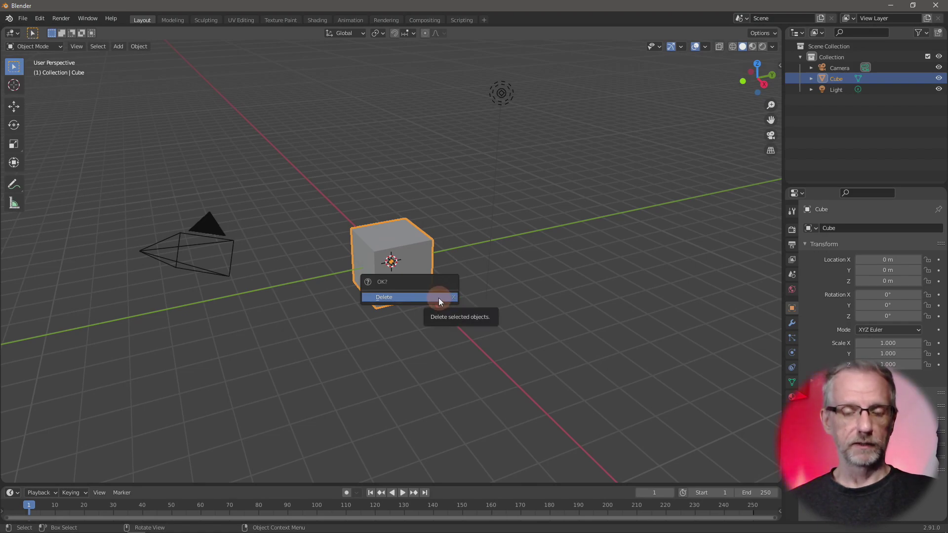
pyautogui.click(438, 297)
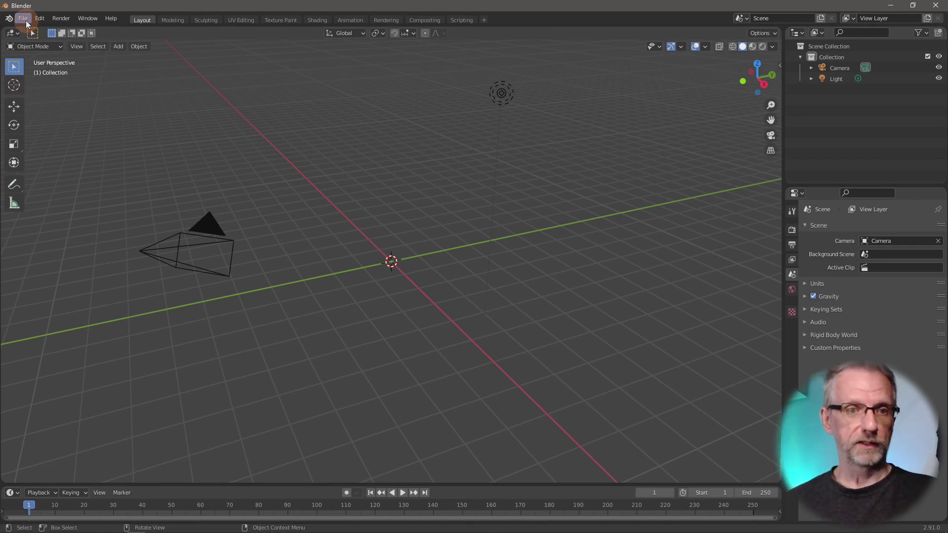
# - Start a Wavefront (.obj) import and select MDD.obj in Desktop\OBJ Seq Test\Sphere
pyautogui.click(26, 23)
pyautogui.moveTo(76, 163)
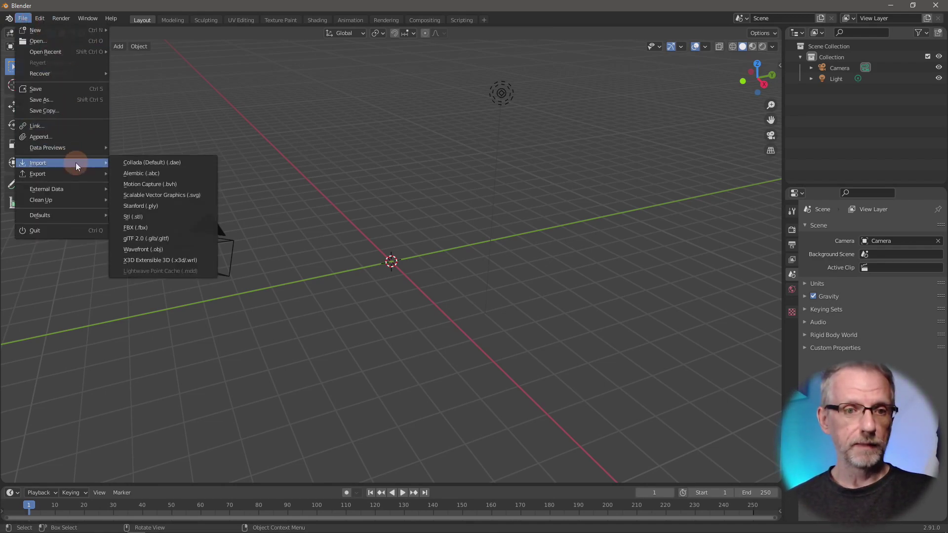
pyautogui.click(176, 251)
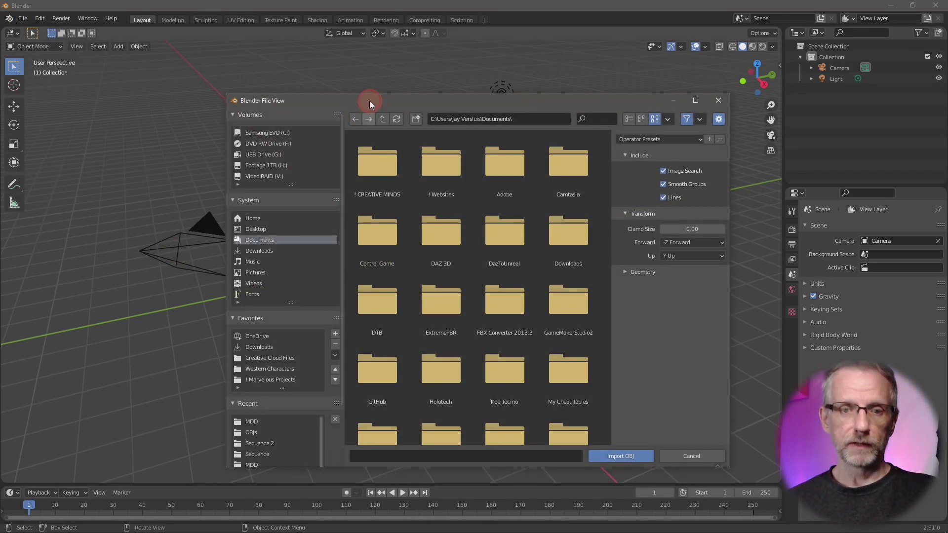
pyautogui.moveTo(369, 101); pyautogui.dragTo(254, 43)
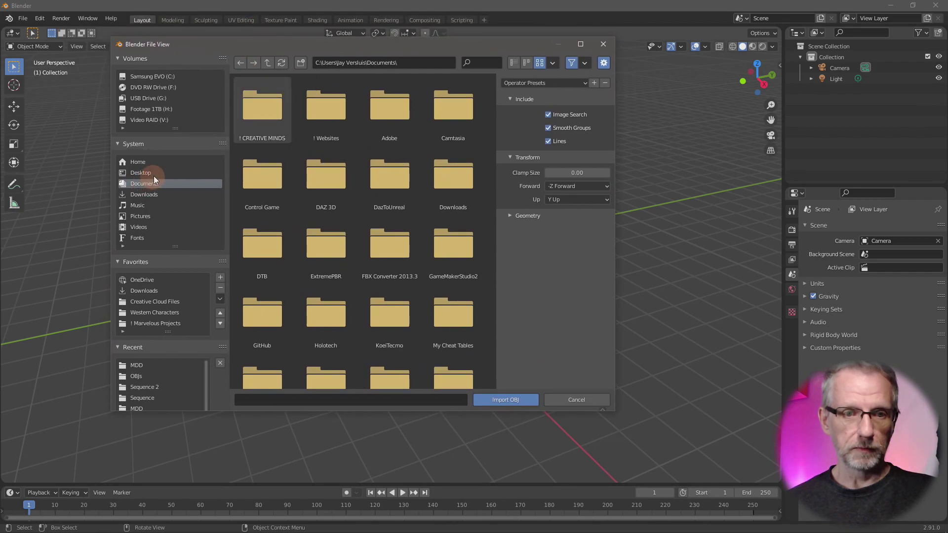
pyautogui.click(154, 174)
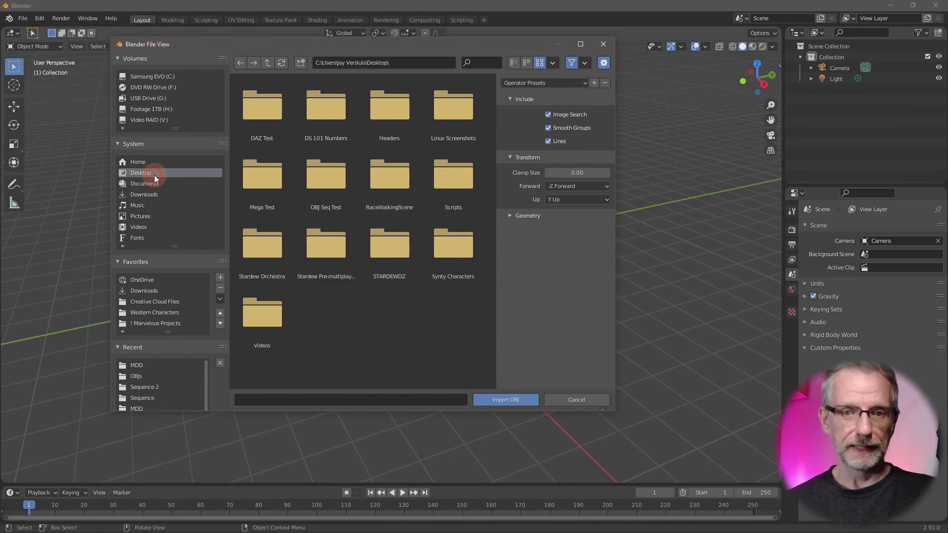
pyautogui.doubleClick(338, 192)
pyautogui.doubleClick(259, 106)
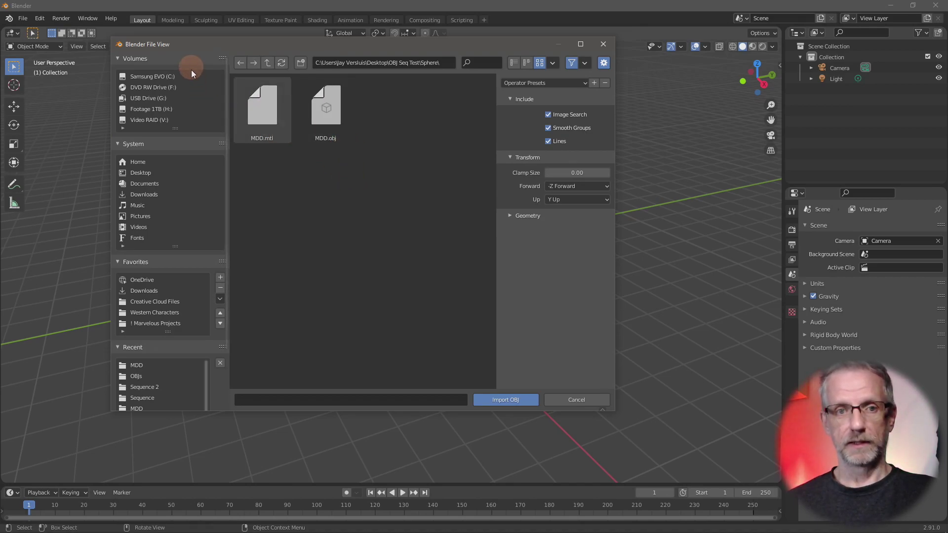
pyautogui.click(267, 62)
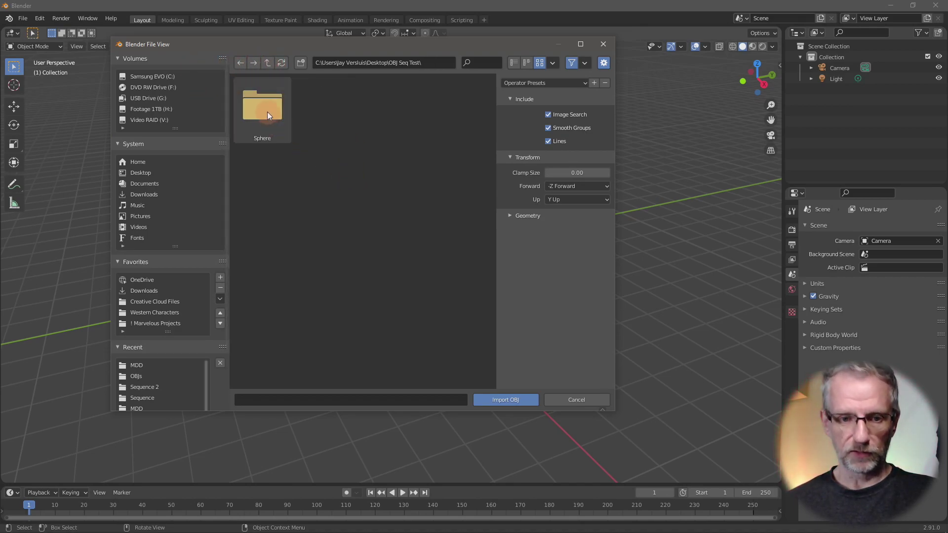
pyautogui.doubleClick(267, 112)
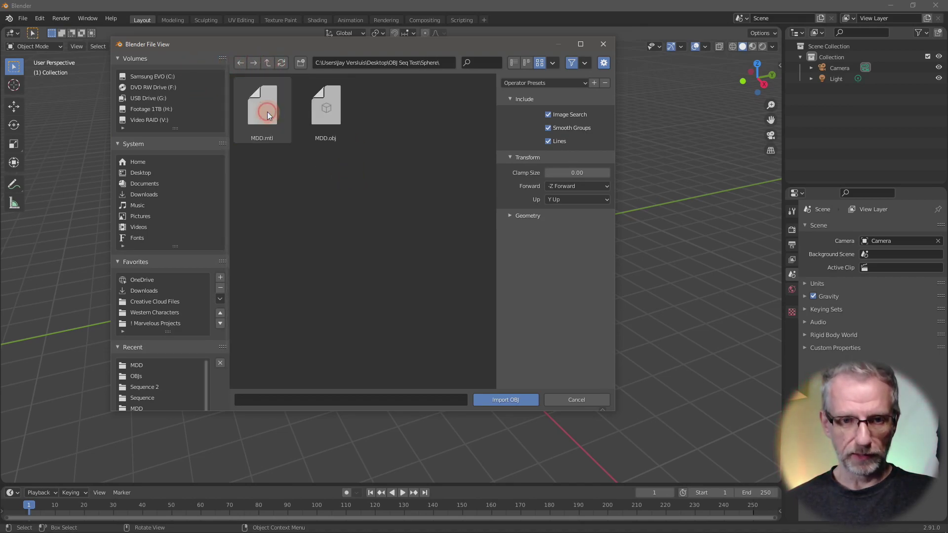
pyautogui.click(329, 119)
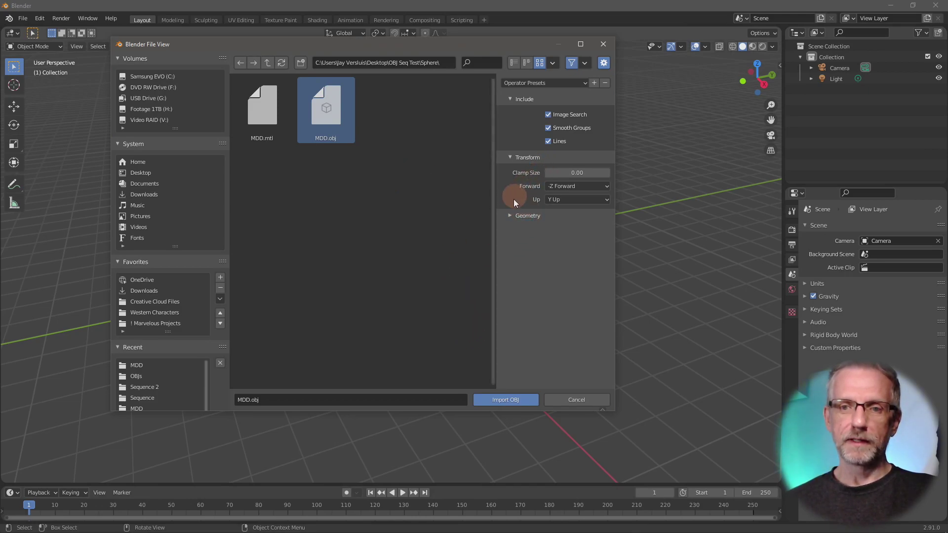
# - Untick Split by Object in the geometry options and import MDD.obj
pyautogui.click(515, 217)
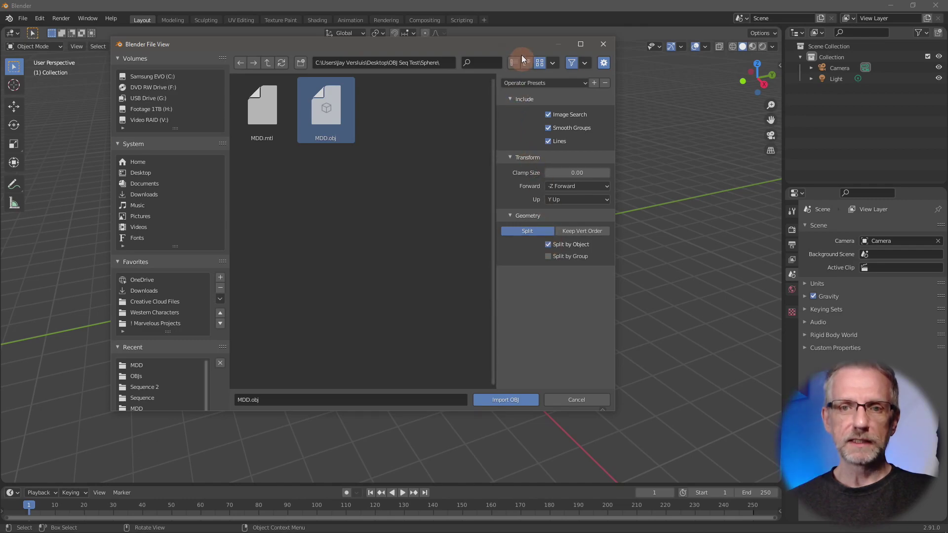
pyautogui.moveTo(520, 45); pyautogui.dragTo(829, 22)
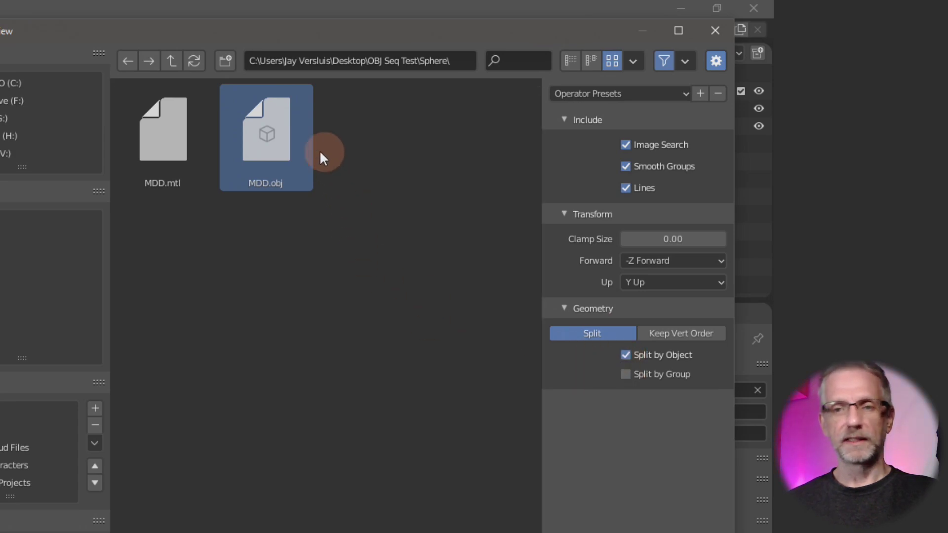
pyautogui.click(625, 355)
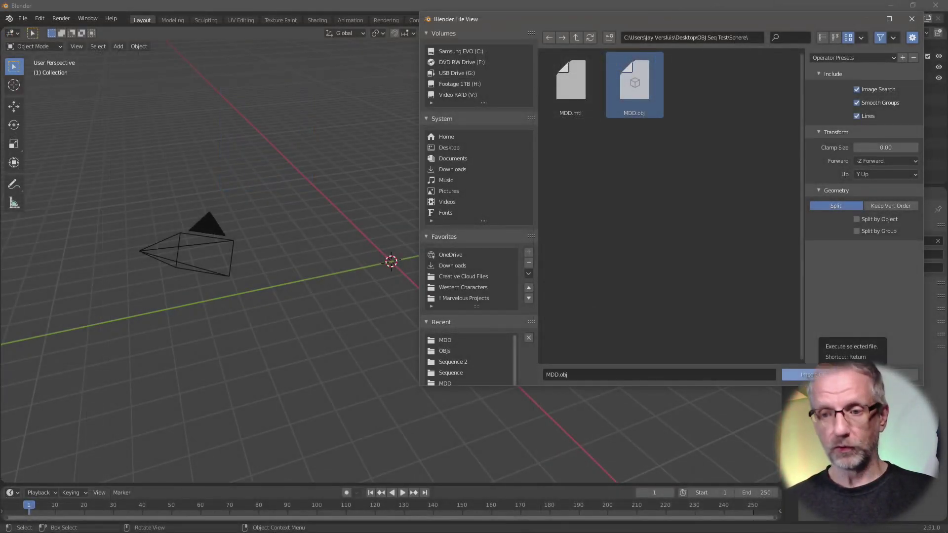
pyautogui.click(810, 374)
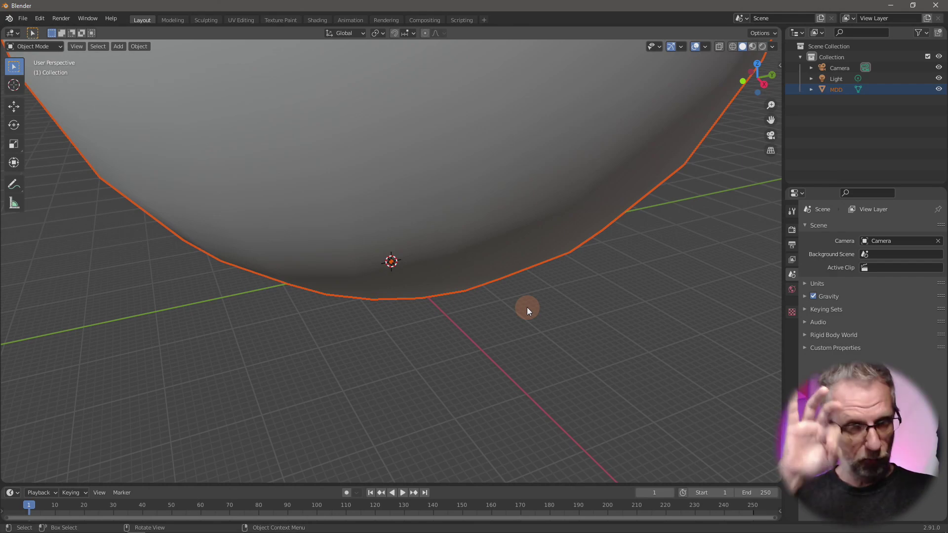
# - Frame the imported MDD sphere with View Selected and adjust the zoom
pyautogui.press('KP_Decimal')
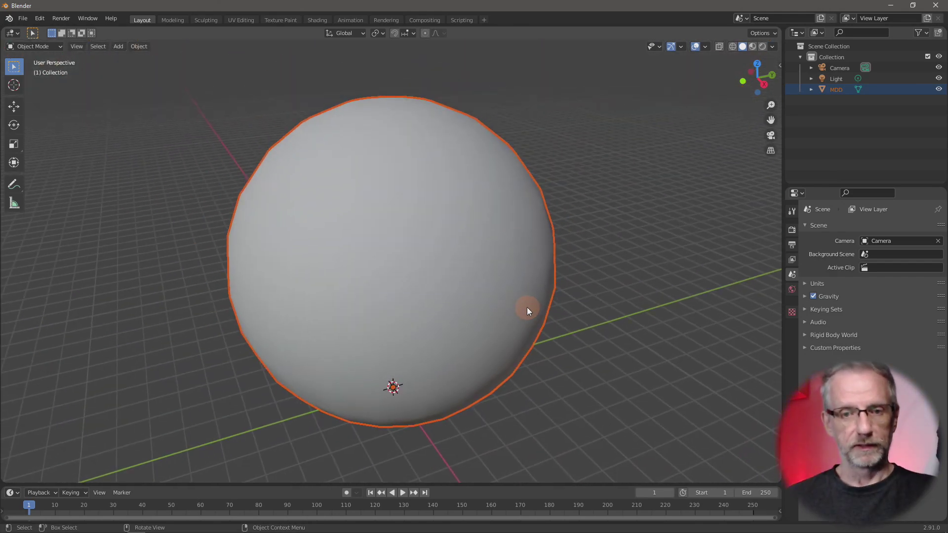
pyautogui.scroll(2, 526, 307)
pyautogui.scroll(-4, 526, 307)
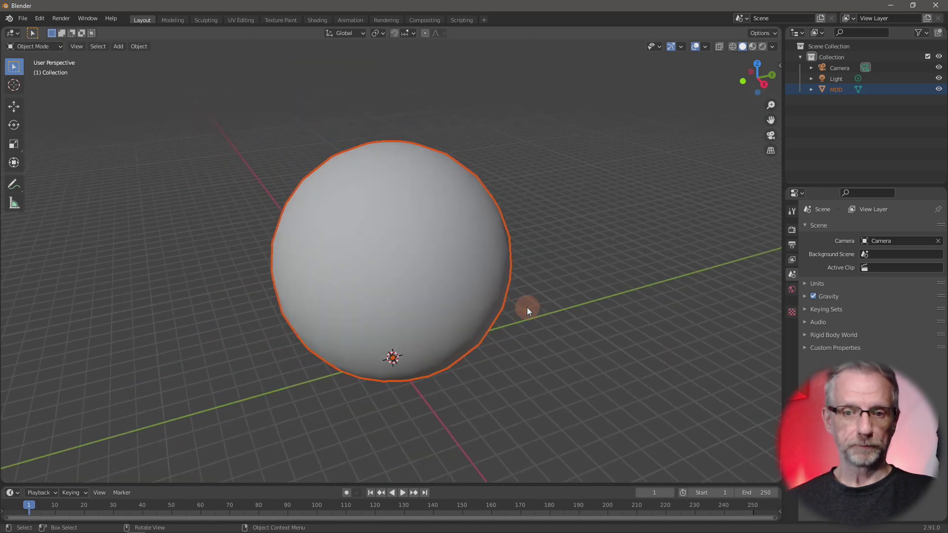
# - Check the File > Import list for Lightwave Point Cache (.mdd), then reselect the MDD sphere
pyautogui.click(25, 18)
pyautogui.moveTo(48, 159)
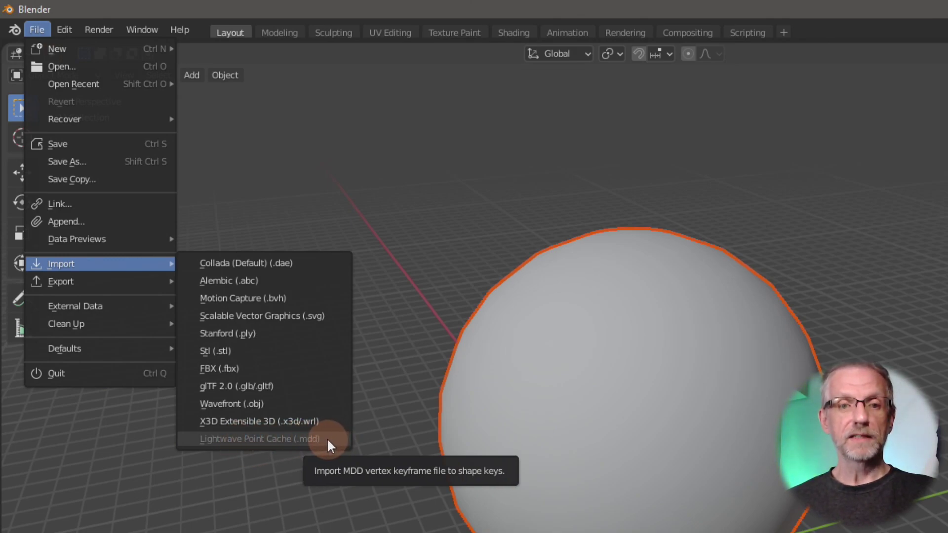
pyautogui.click(489, 436)
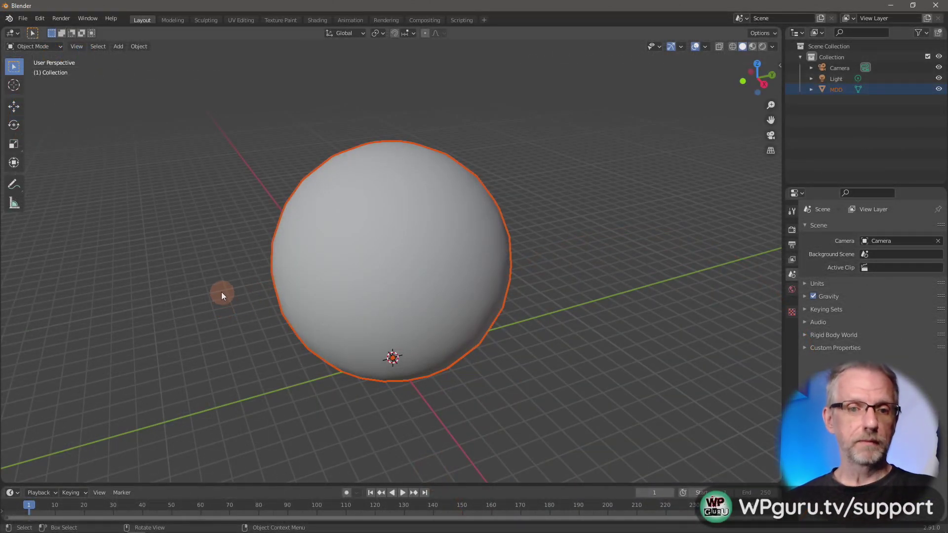
pyautogui.click(221, 279)
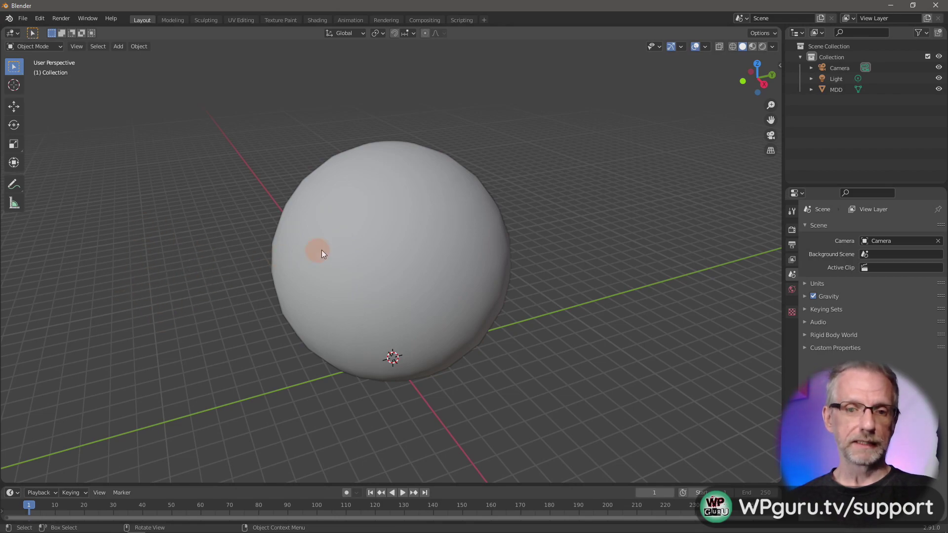
pyautogui.click(377, 250)
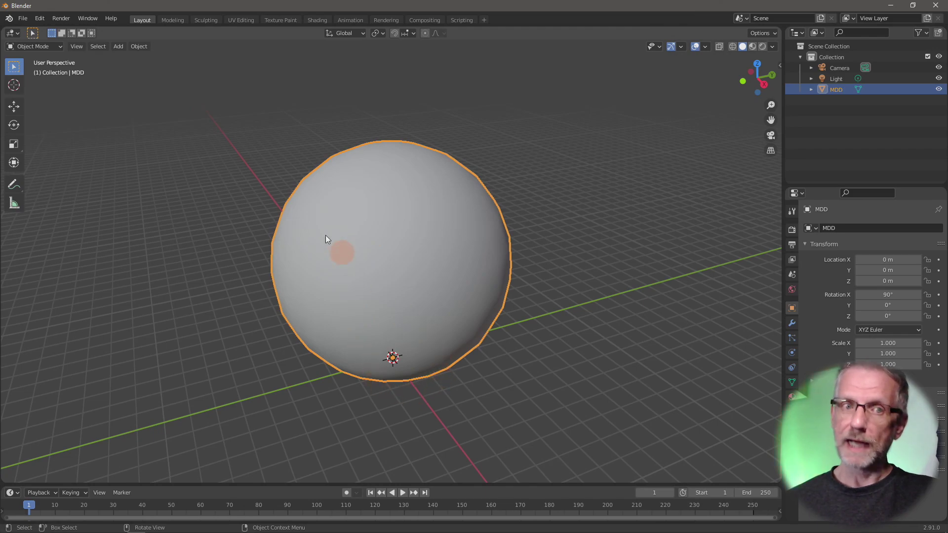
# - Look through the File menu's import options again before heading to the Edit menu
pyautogui.click(30, 19)
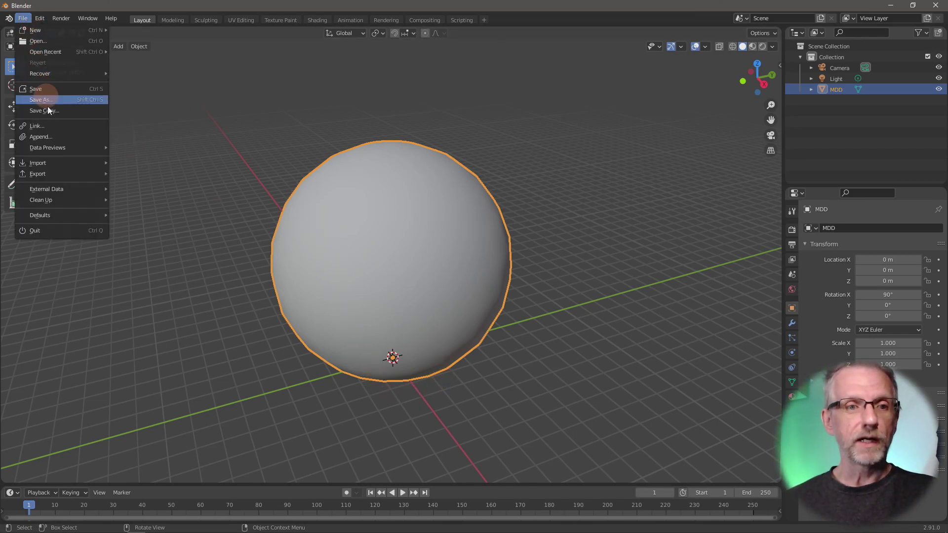
pyautogui.moveTo(67, 164)
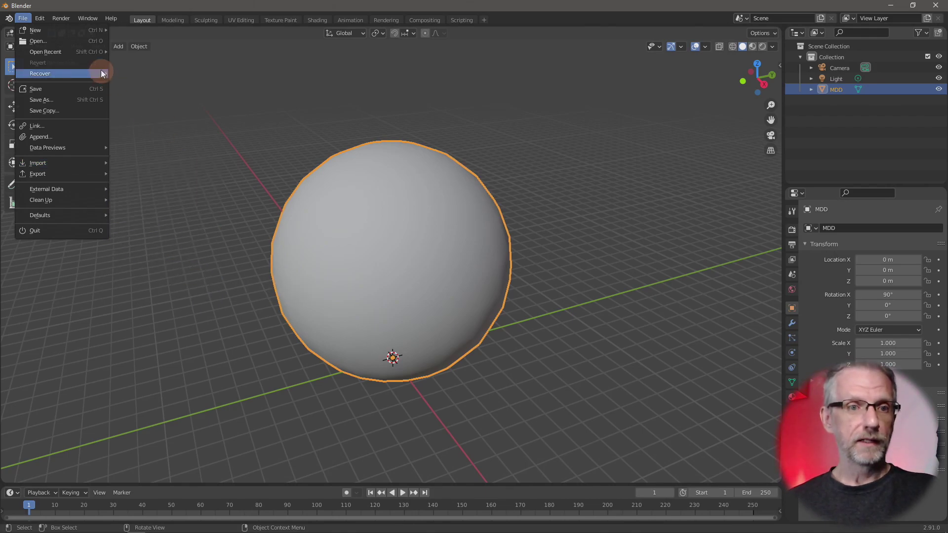
pyautogui.moveTo(42, 18)
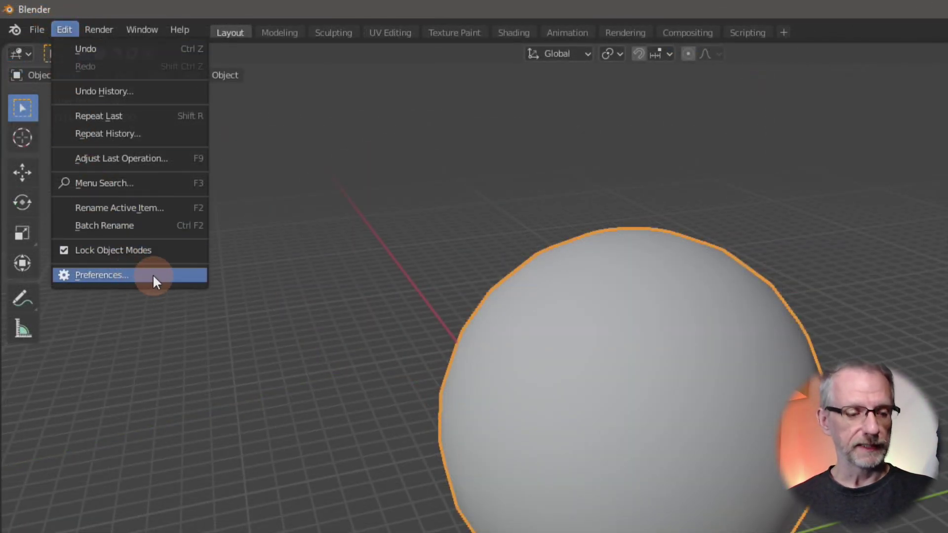
# - Search Preferences add-ons for 'mdd', verify Import-Export: NewTek MDD format is enabled, and close Preferences
pyautogui.click(102, 275)
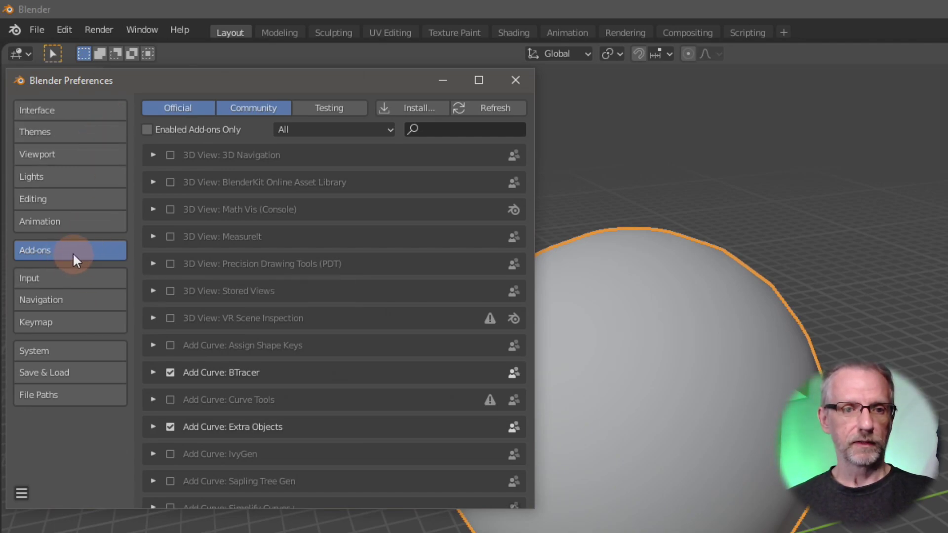
pyautogui.click(450, 130)
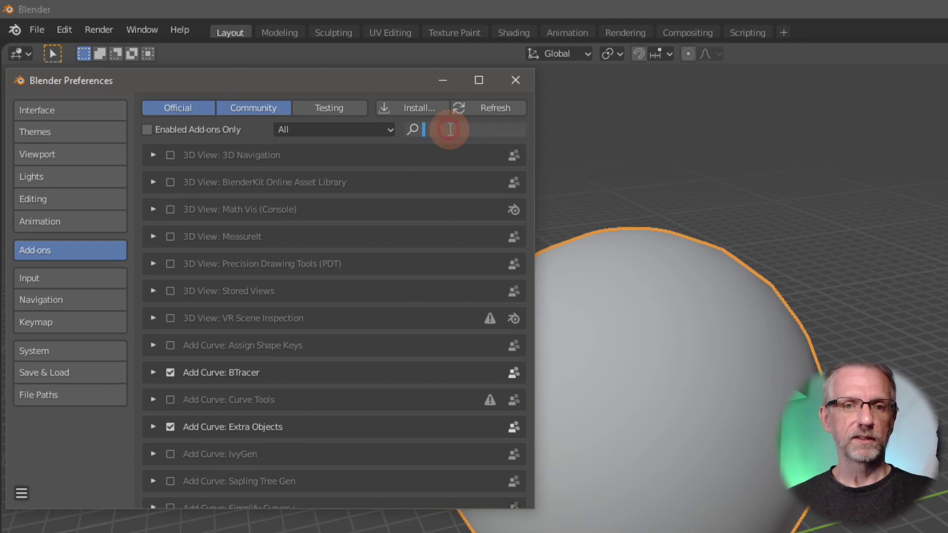
pyautogui.write('mdd')
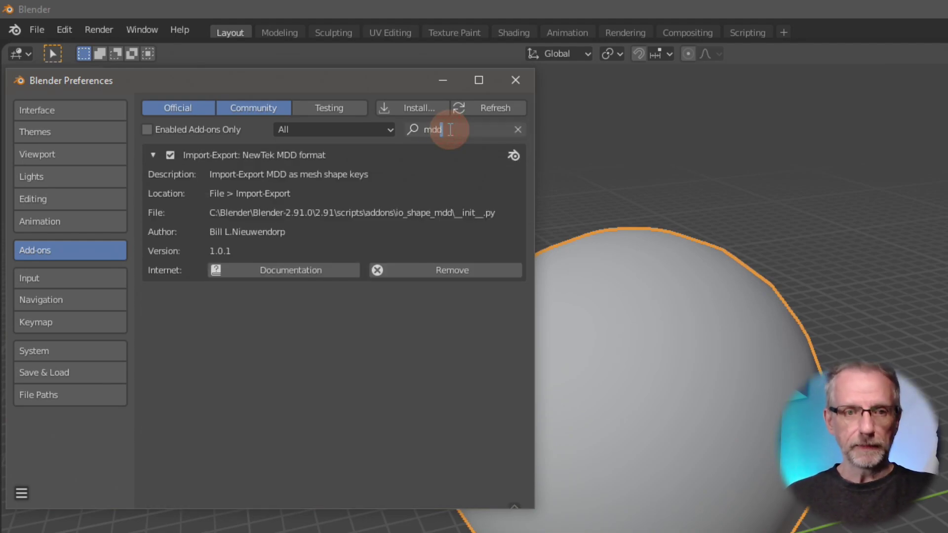
pyautogui.click(151, 152)
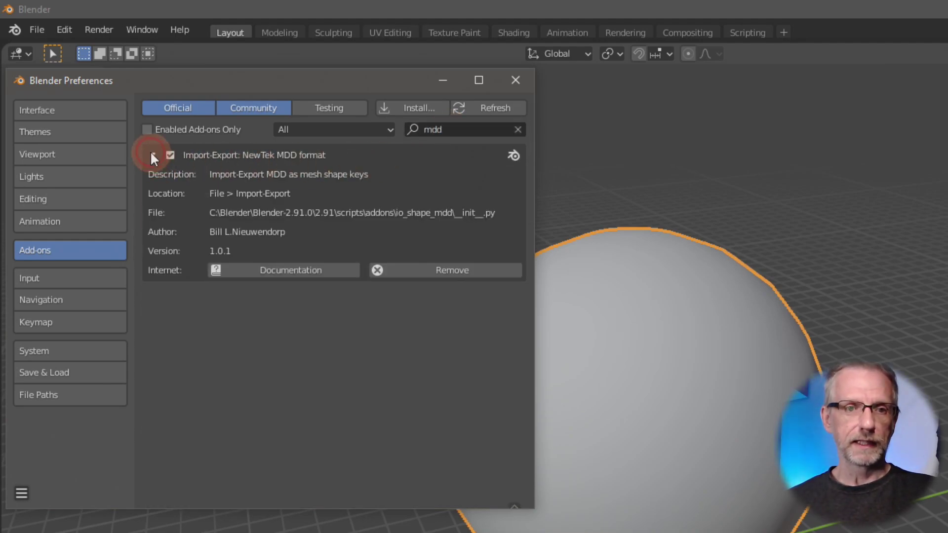
pyautogui.click(153, 155)
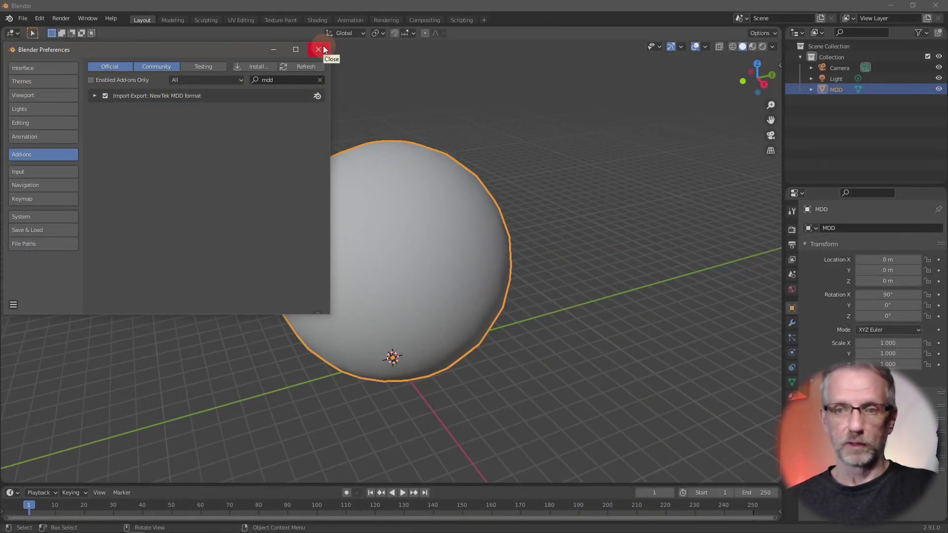
pyautogui.click(324, 48)
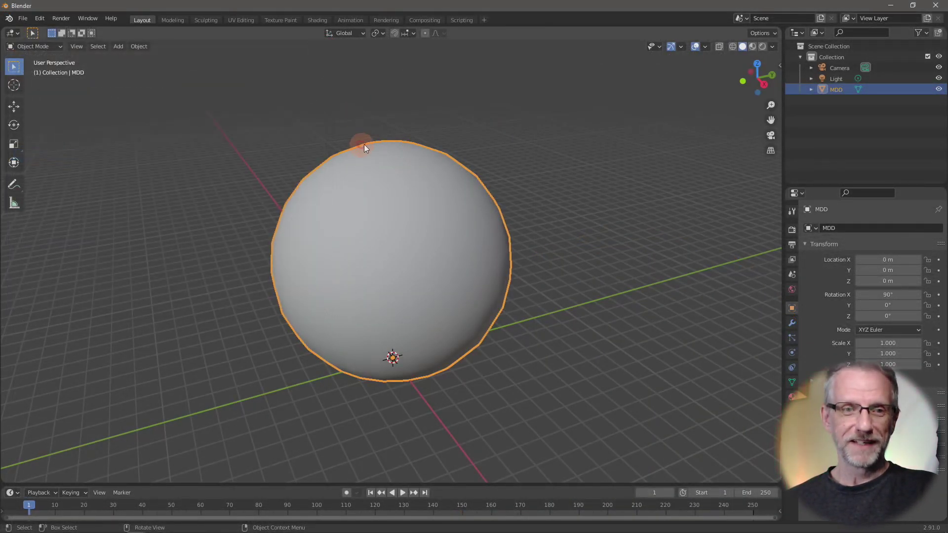
# - Import the Lightwave point cache Desktop/OBJ Seq Test/Sphere/Sphere MDD.mdd onto the MDD sphere
pyautogui.click(21, 19)
pyautogui.moveTo(66, 161)
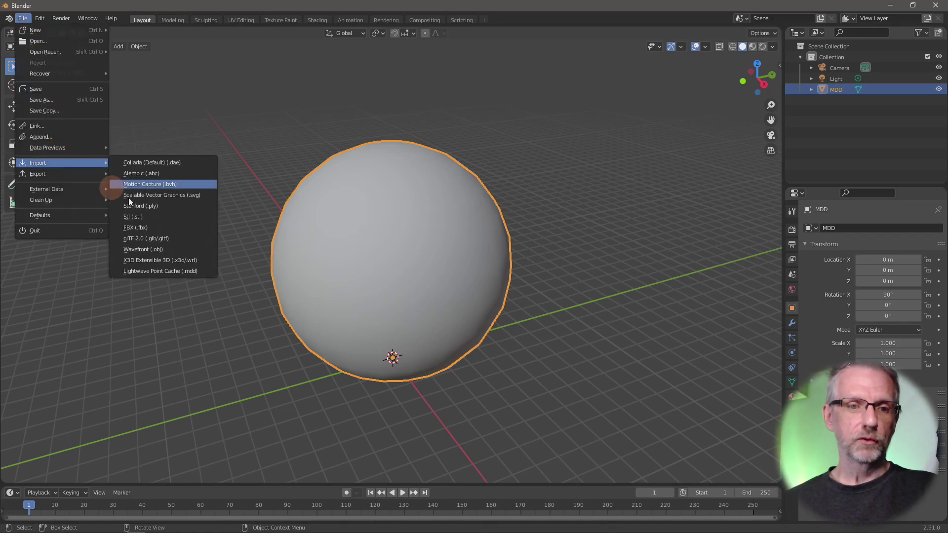
pyautogui.click(194, 272)
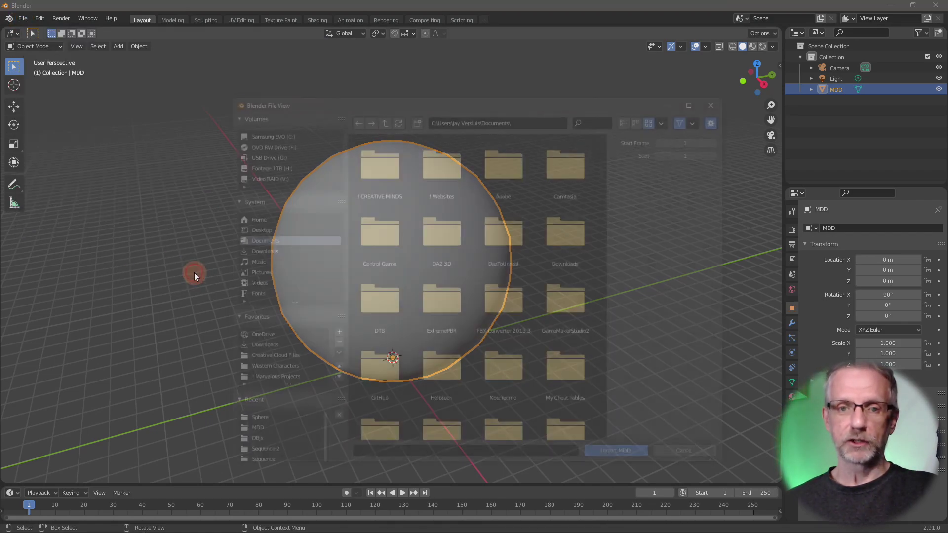
pyautogui.click(251, 229)
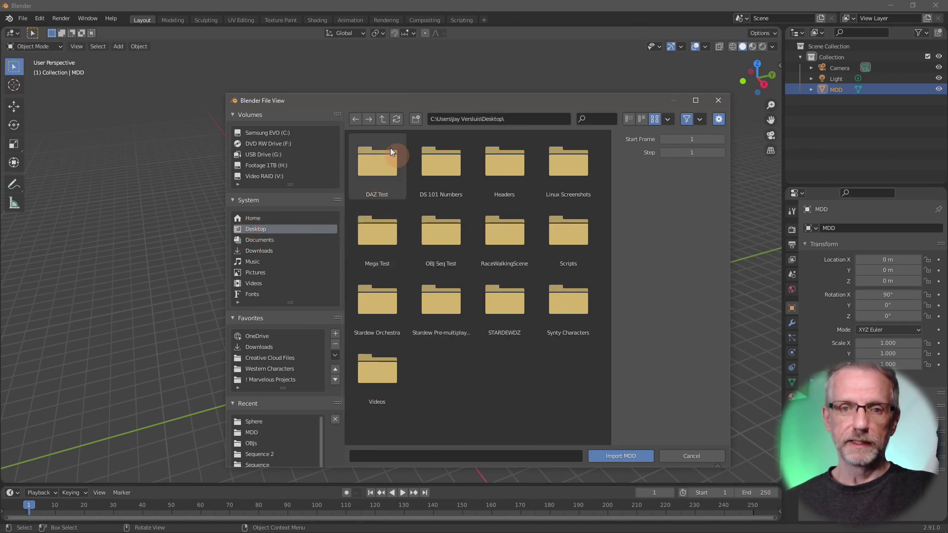
pyautogui.moveTo(440, 102); pyautogui.dragTo(354, 63)
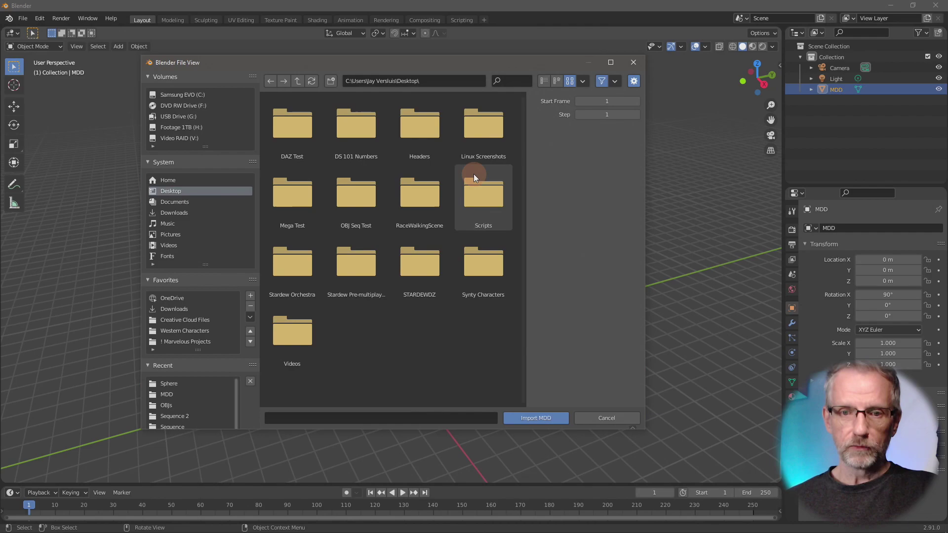
pyautogui.doubleClick(373, 192)
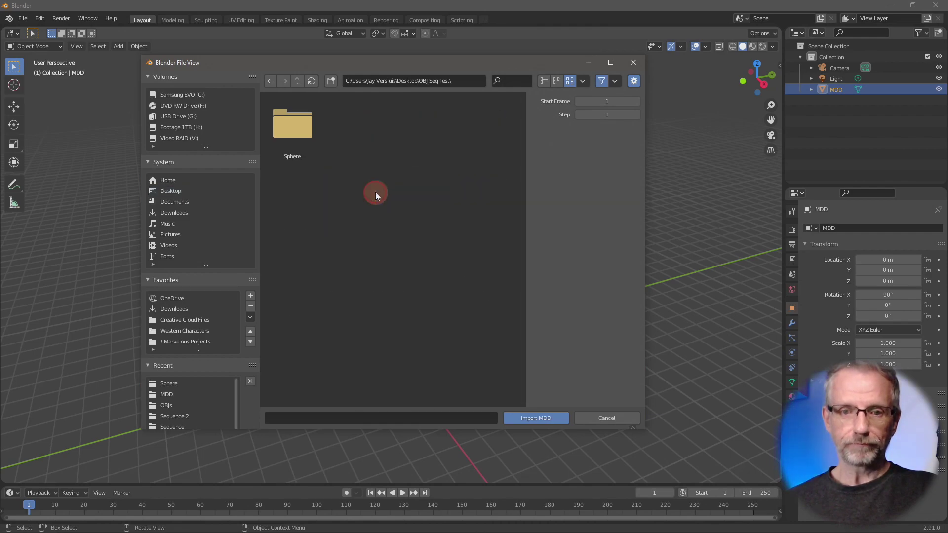
pyautogui.doubleClick(309, 132)
pyautogui.click(300, 129)
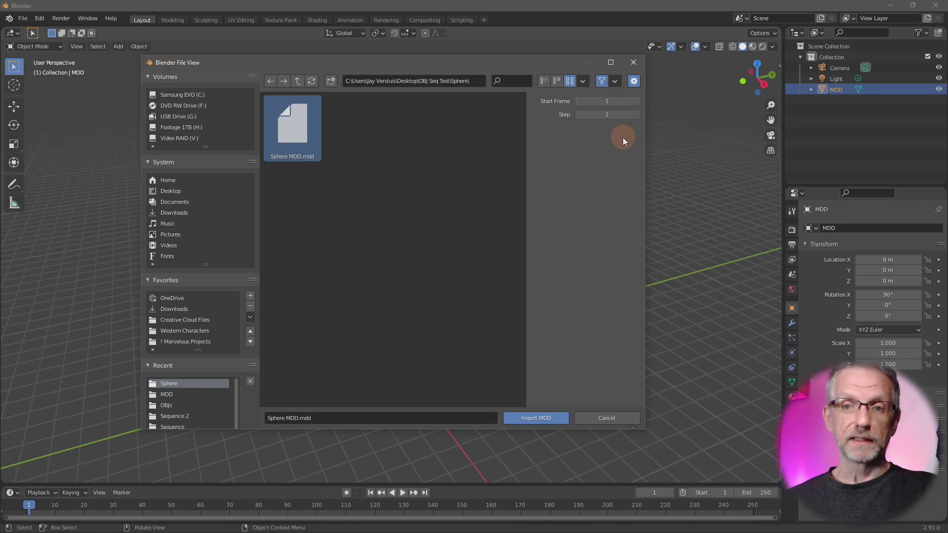
pyautogui.click(547, 419)
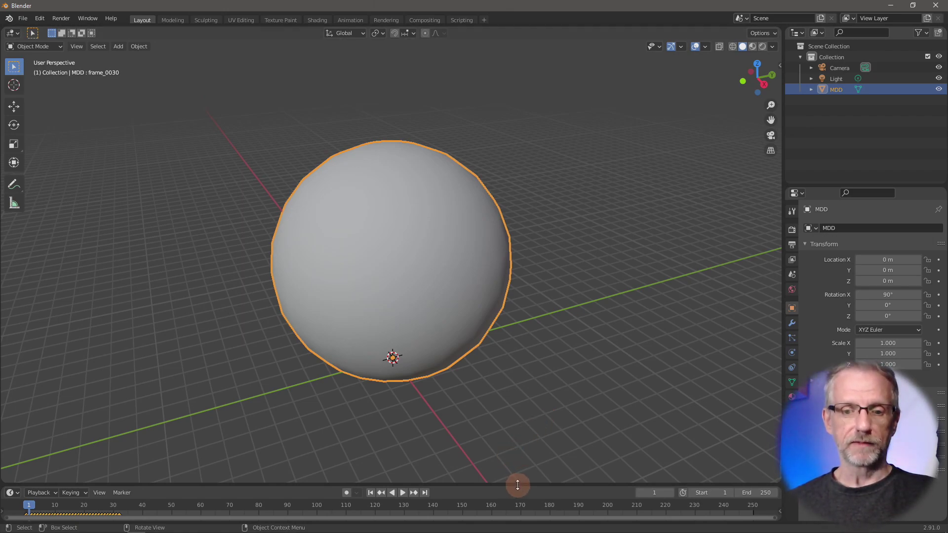
# - Enlarge the timeline and scrub through the sphere's point-cache keys, zooming the viewport out
pyautogui.moveTo(517, 485); pyautogui.dragTo(517, 449)
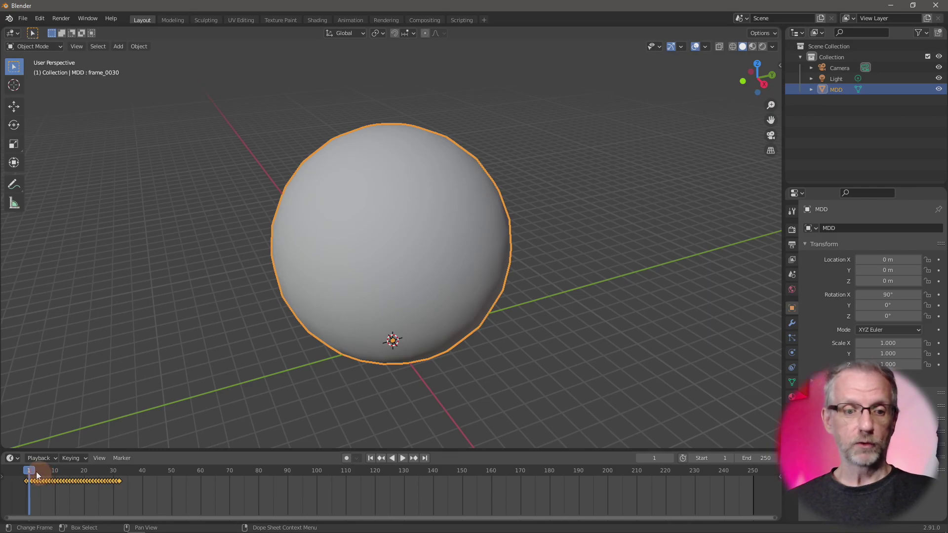
pyautogui.moveTo(33, 476)
pyautogui.mouseDown()
pyautogui.moveTo(106, 476)
pyautogui.moveTo(26, 476)
pyautogui.mouseUp()
pyautogui.scroll(-5, 90, 366)
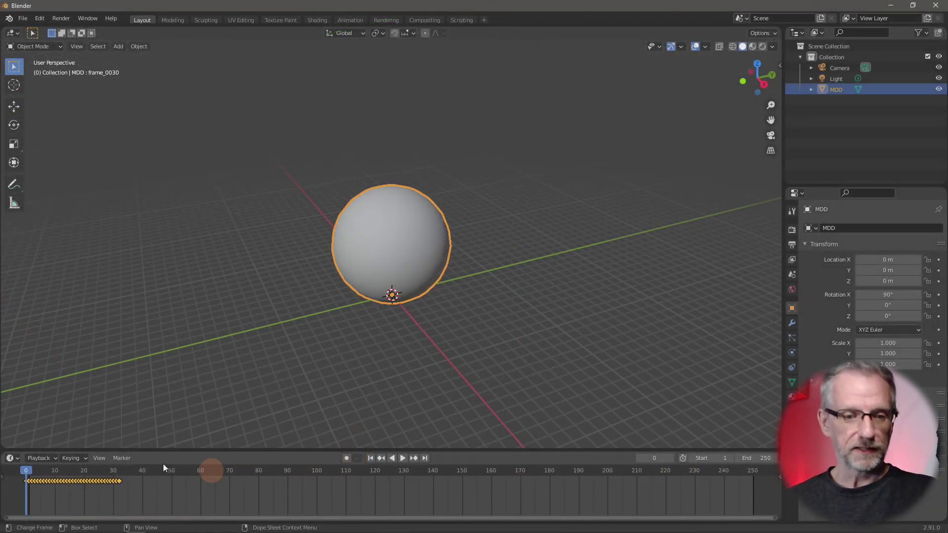
# - Scrub and play the sphere animation, settling on its last keyframe at frame 32
pyautogui.moveTo(28, 473); pyautogui.dragTo(119, 473)
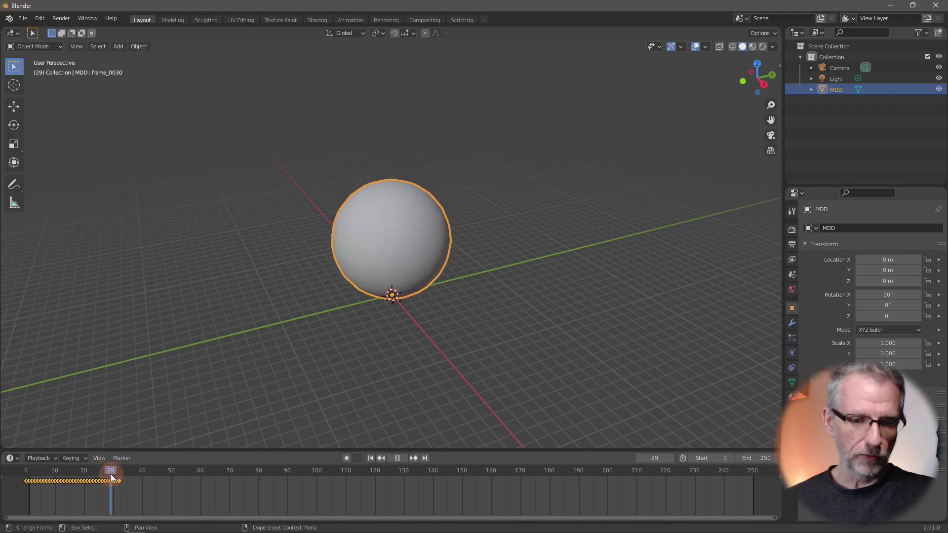
pyautogui.moveTo(111, 474)
pyautogui.mouseDown()
pyautogui.moveTo(120, 475)
pyautogui.moveTo(87, 477)
pyautogui.moveTo(119, 472)
pyautogui.mouseUp()
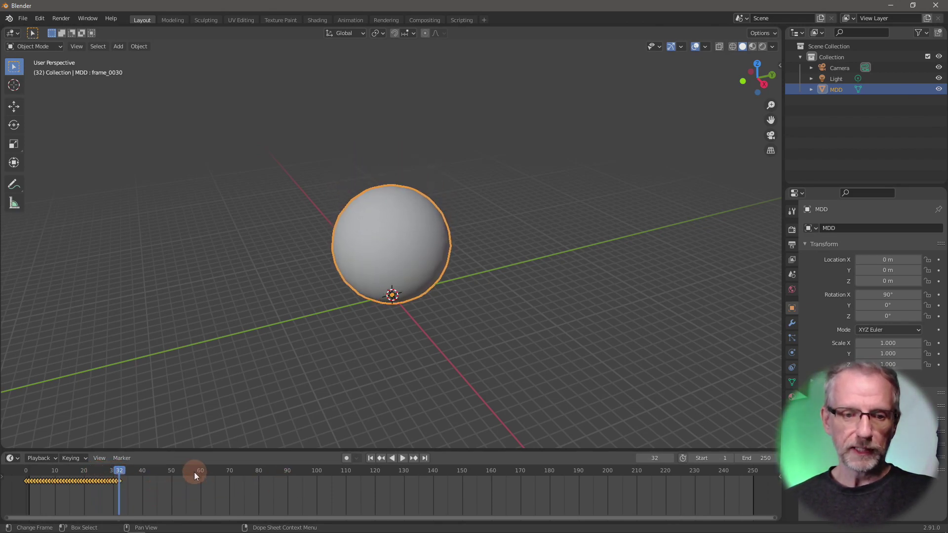
pyautogui.moveTo(119, 472); pyautogui.dragTo(186, 480)
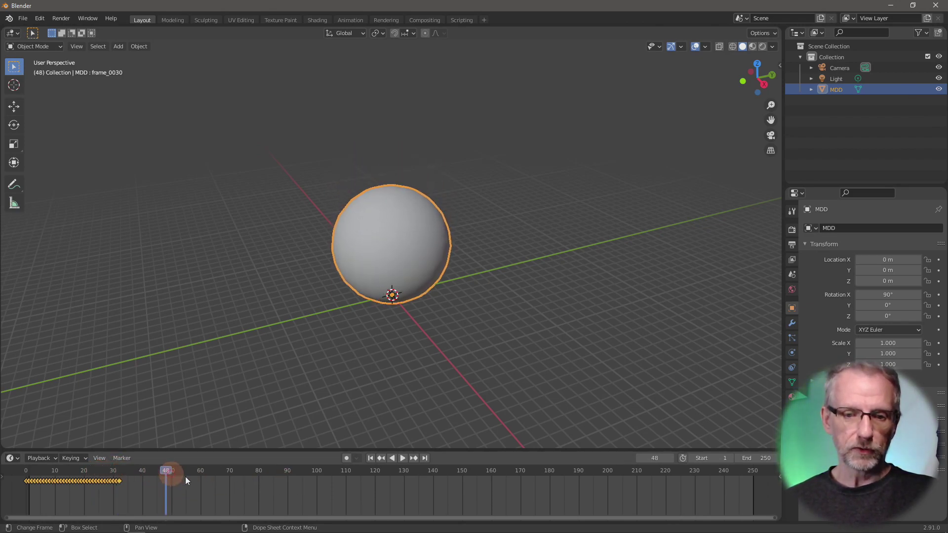
pyautogui.click(380, 458)
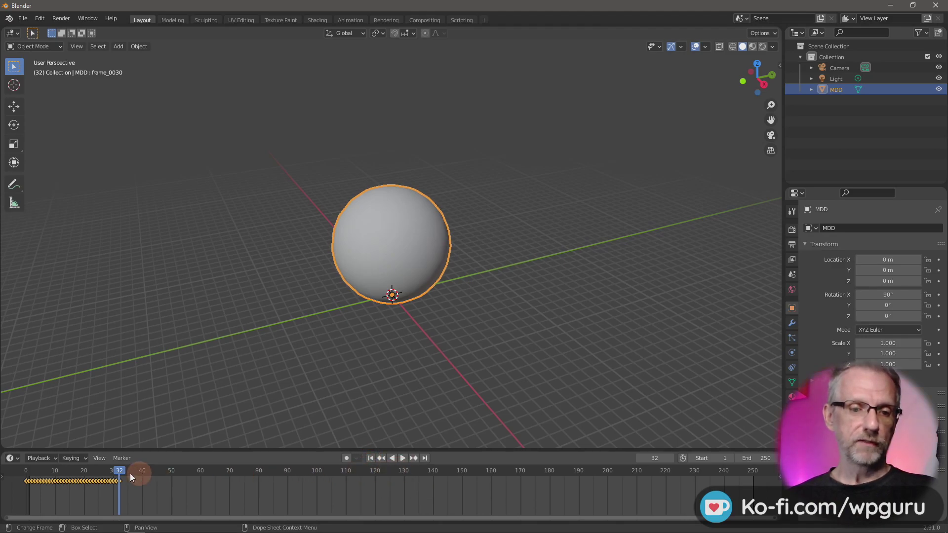
pyautogui.press('space')
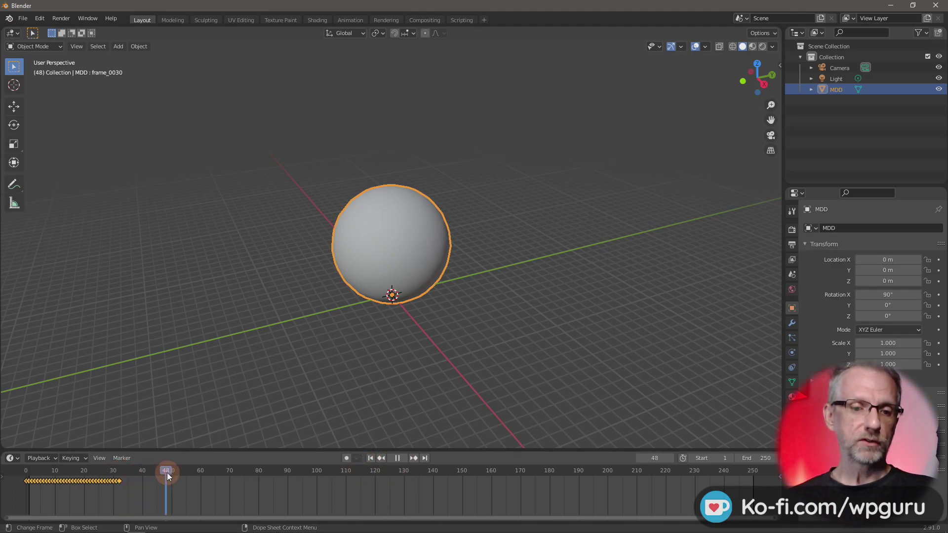
pyautogui.click(138, 471)
pyautogui.press('space')
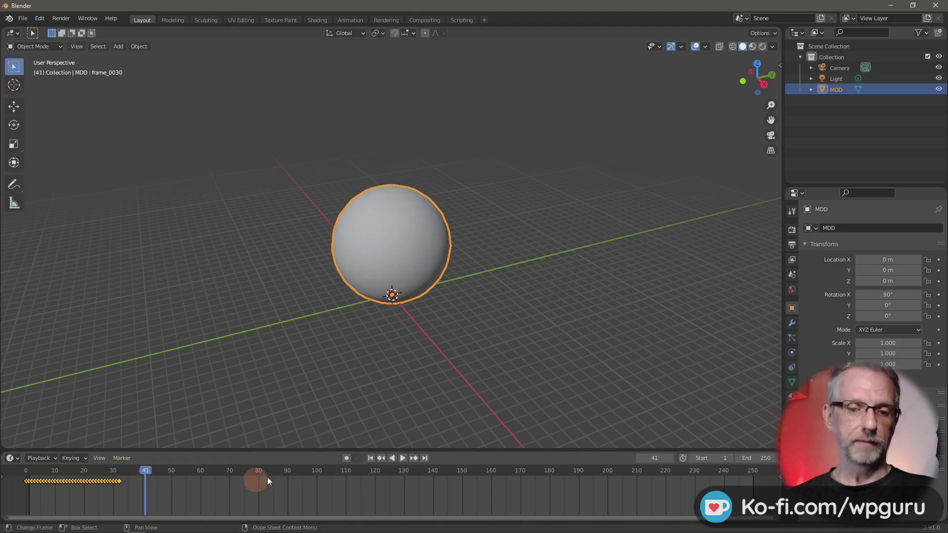
pyautogui.click(380, 458)
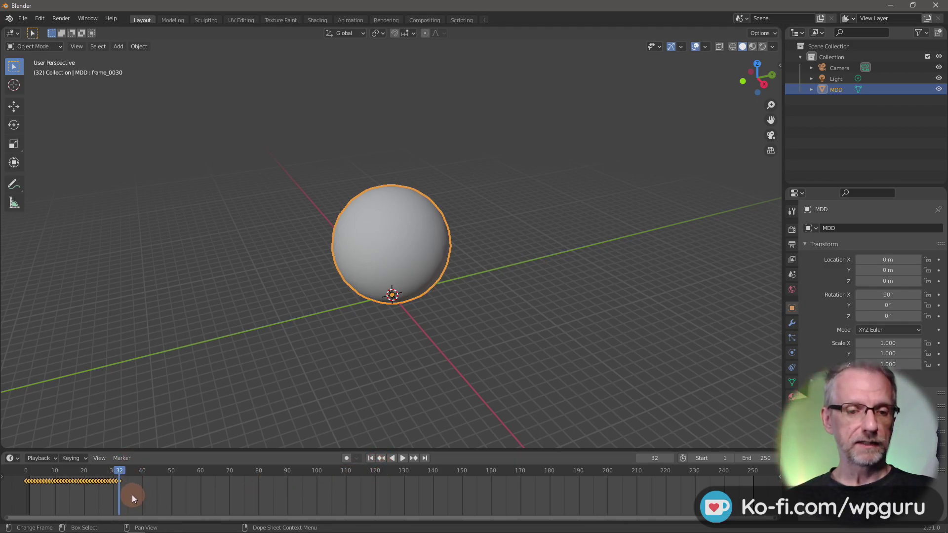
# - Zoom the timeline out to show more frames around the animation's end
pyautogui.scroll(2, 132, 495)
pyautogui.scroll(-2, 132, 495)
pyautogui.keyDown('ctrl'); pyautogui.moveTo(132, 495); pyautogui.dragTo(200, 500, button='middle'); pyautogui.keyUp('ctrl')
pyautogui.keyDown('ctrl'); pyautogui.moveTo(144, 482); pyautogui.dragTo(135, 479, button='middle'); pyautogui.keyUp('ctrl')
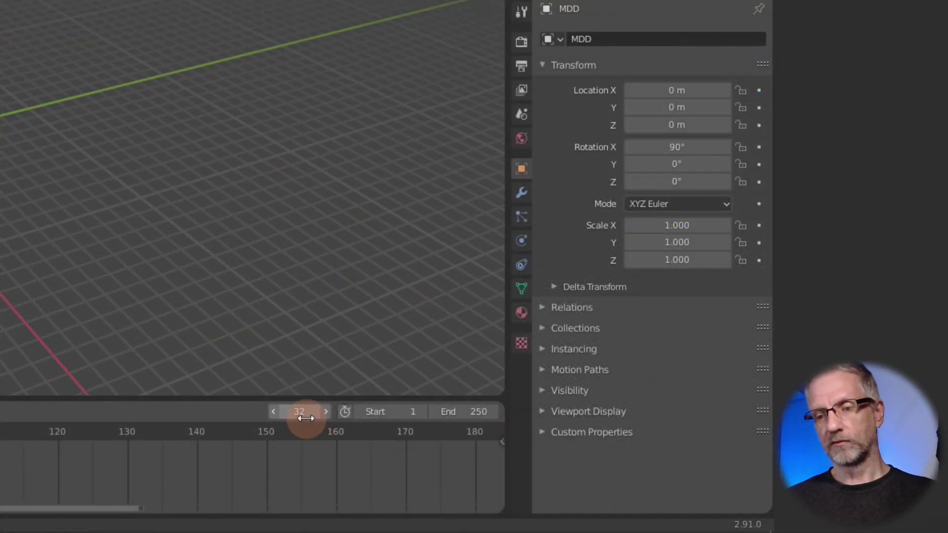
# - Set the scene End frame to 32 and scrub through the shortened animation
pyautogui.click(476, 412)
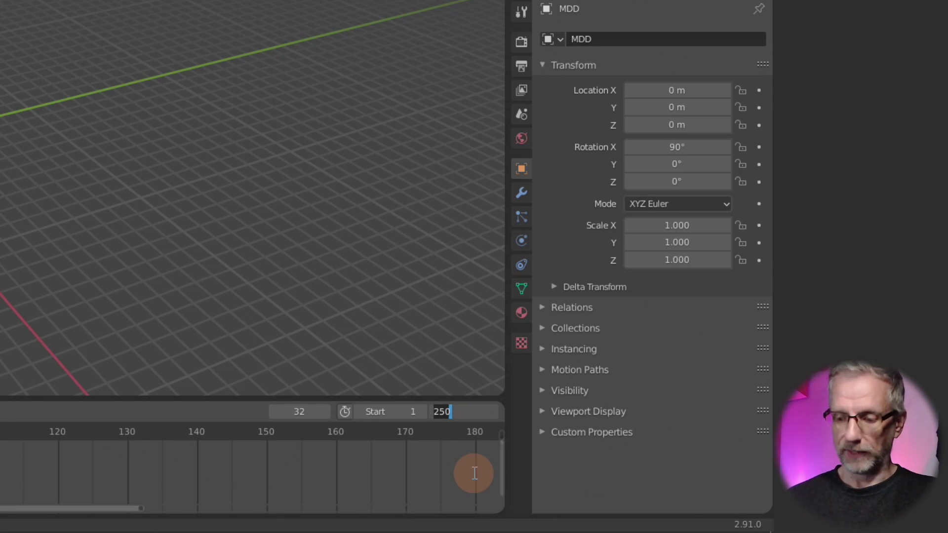
pyautogui.write('32')
pyautogui.press('Return')
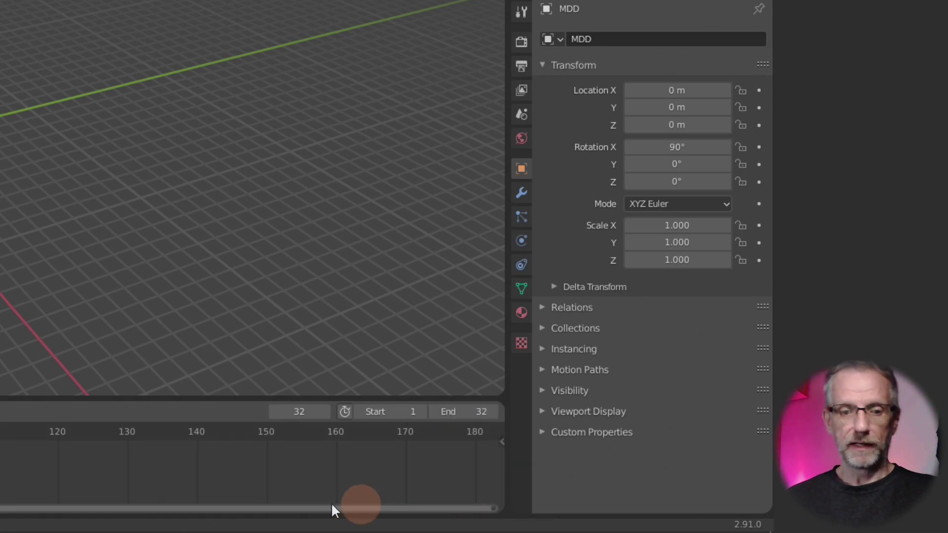
pyautogui.scroll(-2, 247, 469)
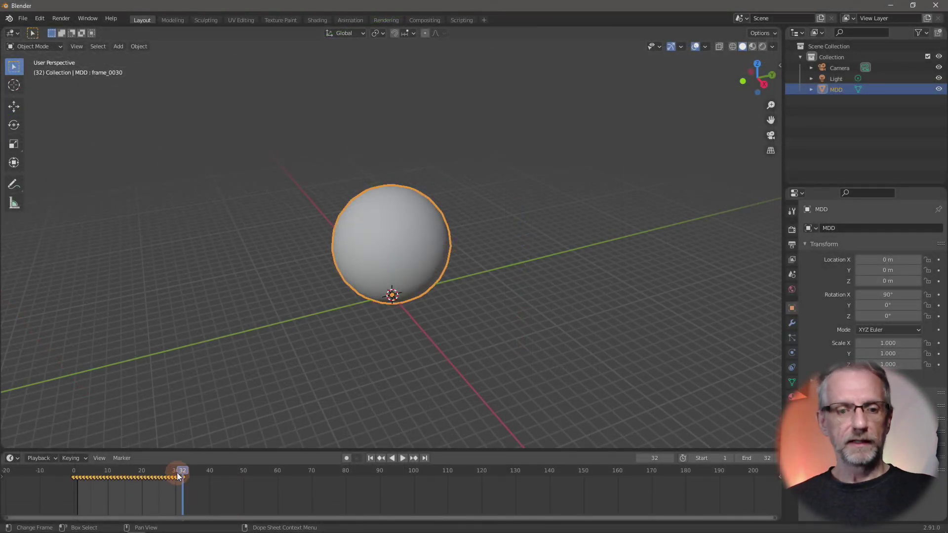
pyautogui.moveTo(177, 473); pyautogui.dragTo(79, 476)
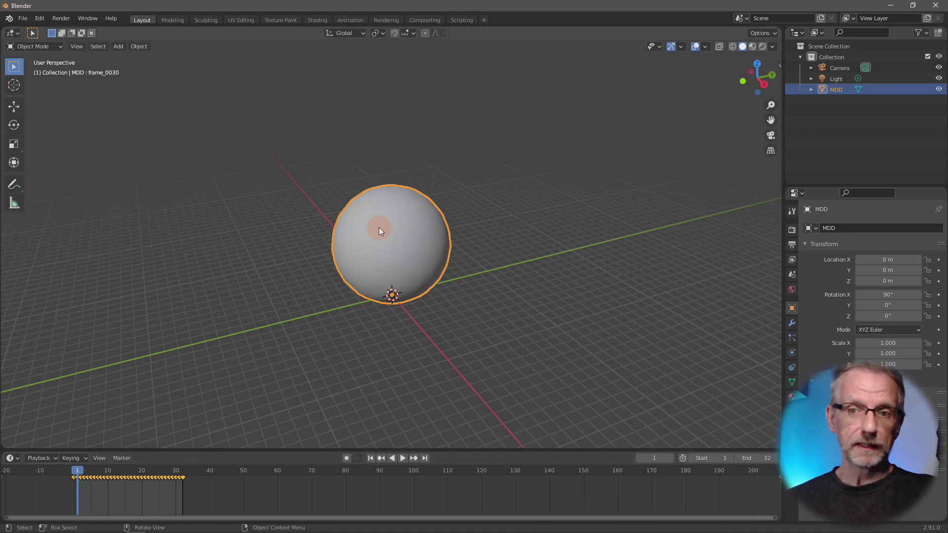
# - Reselect the sphere and start a Wavefront (.obj) export
pyautogui.click(491, 218)
pyautogui.click(407, 245)
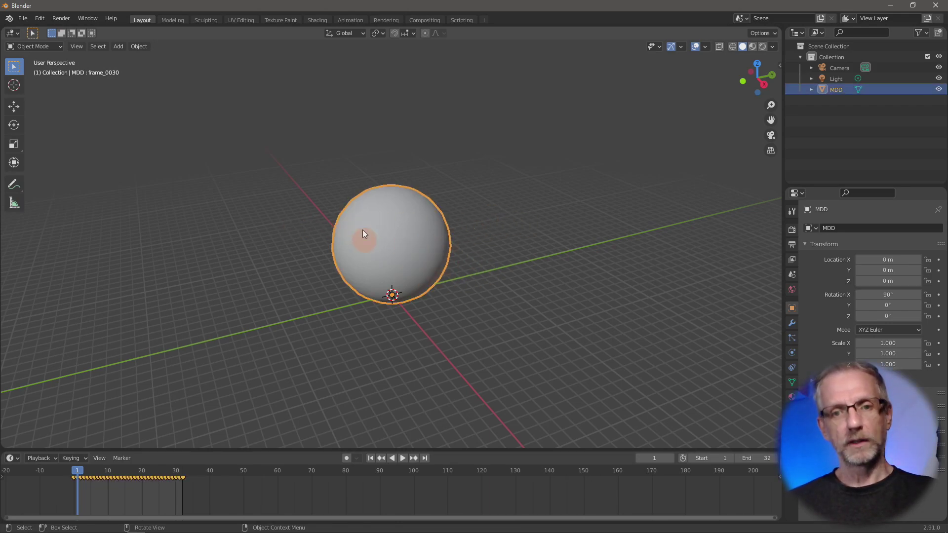
pyautogui.scroll(1, 347, 269)
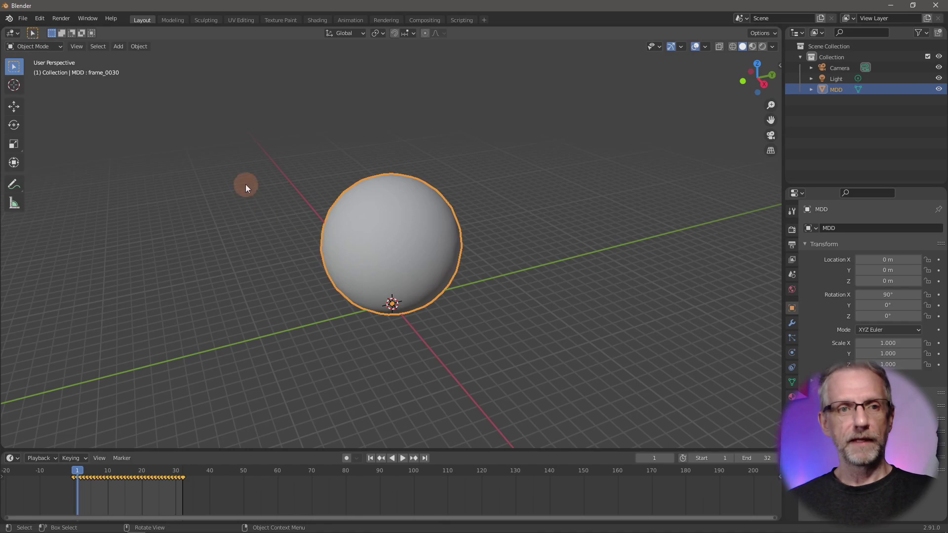
pyautogui.click(23, 19)
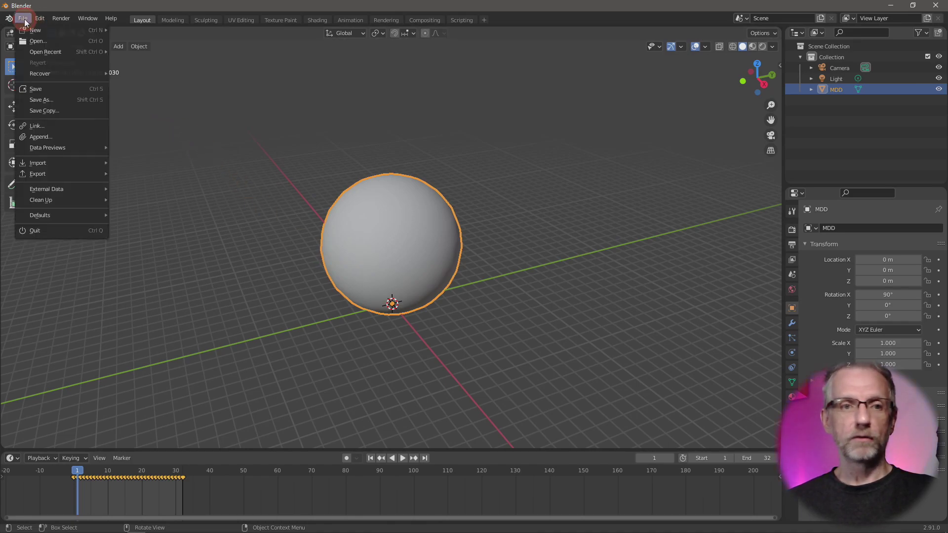
pyautogui.moveTo(66, 173)
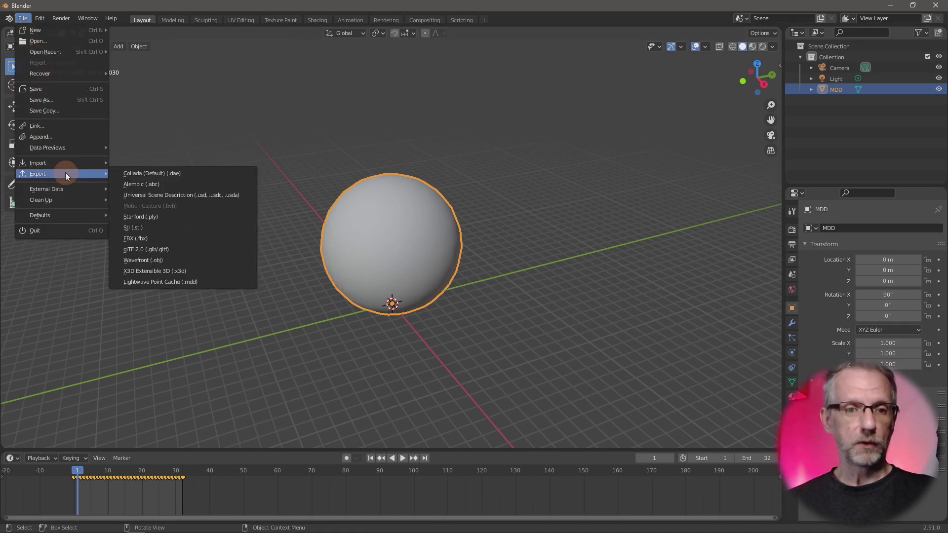
pyautogui.click(187, 262)
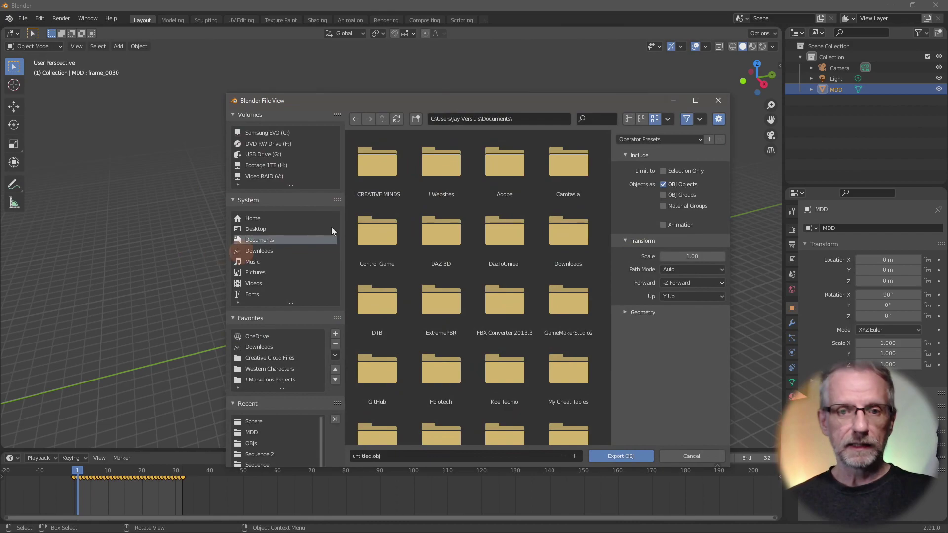
# - Create and open a new 'Sequence' folder in Desktop/OBJ Seq Test, then begin naming the file
pyautogui.moveTo(404, 102); pyautogui.dragTo(205, 28)
pyautogui.click(92, 154)
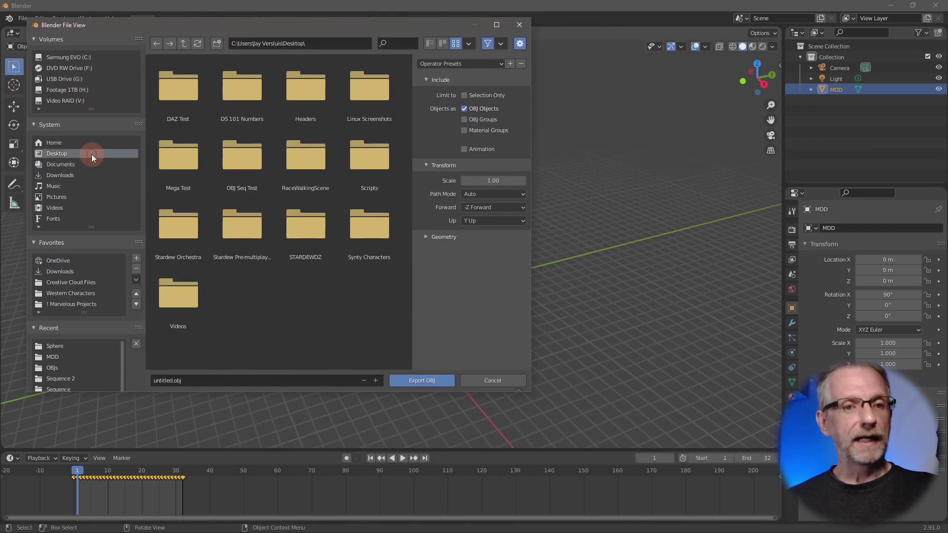
pyautogui.doubleClick(250, 166)
pyautogui.rightClick(221, 143)
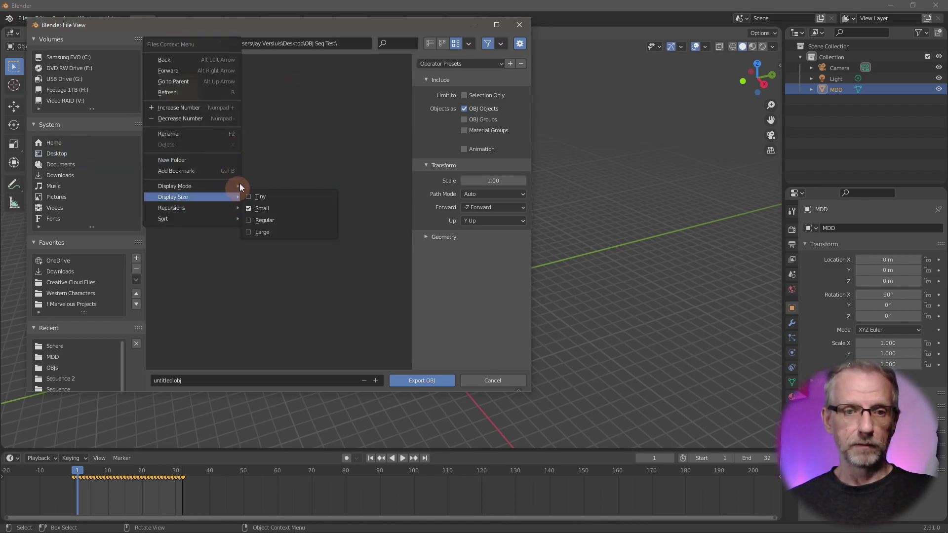
pyautogui.click(229, 158)
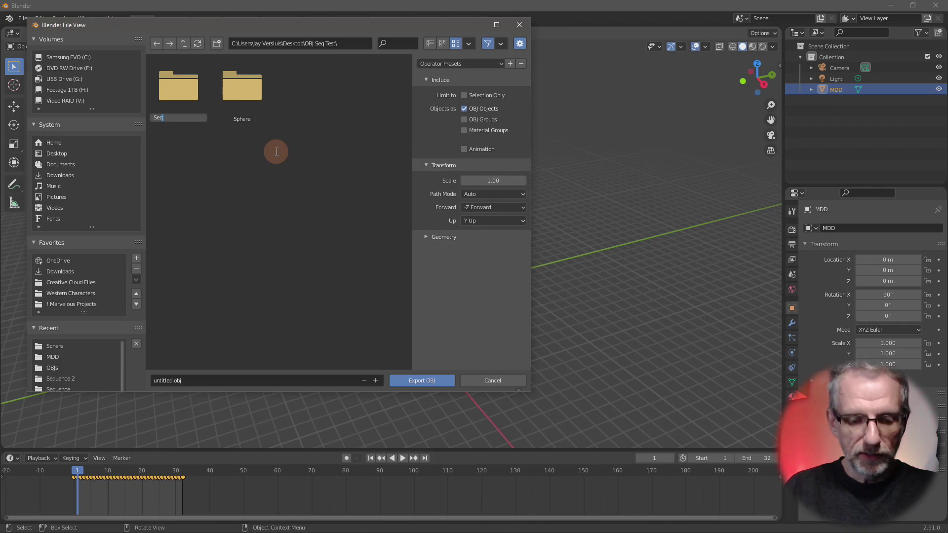
pyautogui.write('Sequence')
pyautogui.press('Return')
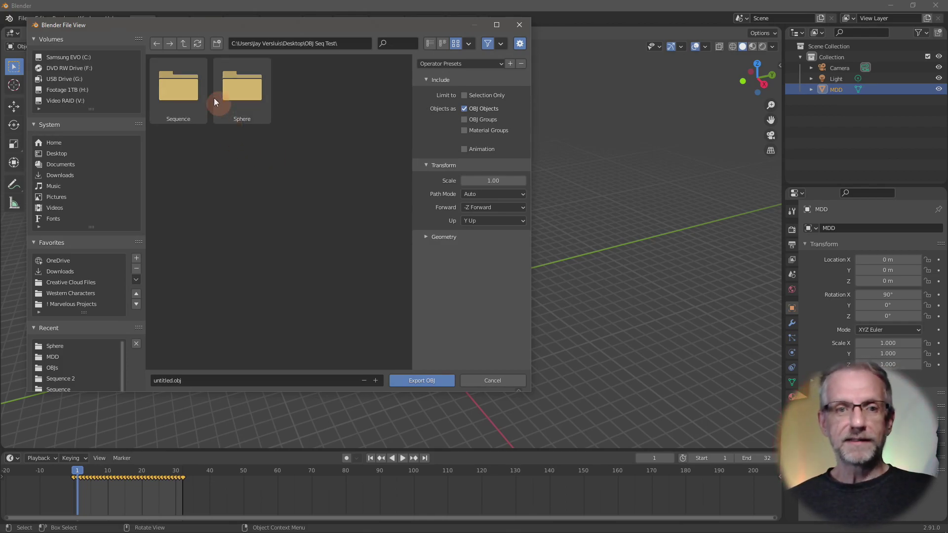
pyautogui.doubleClick(181, 99)
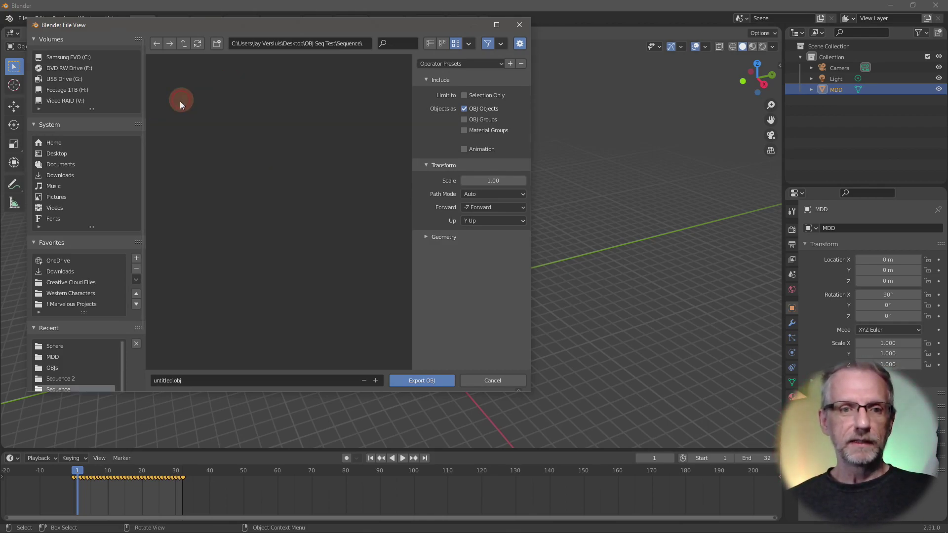
pyautogui.click(225, 380)
pyautogui.write('Sp')
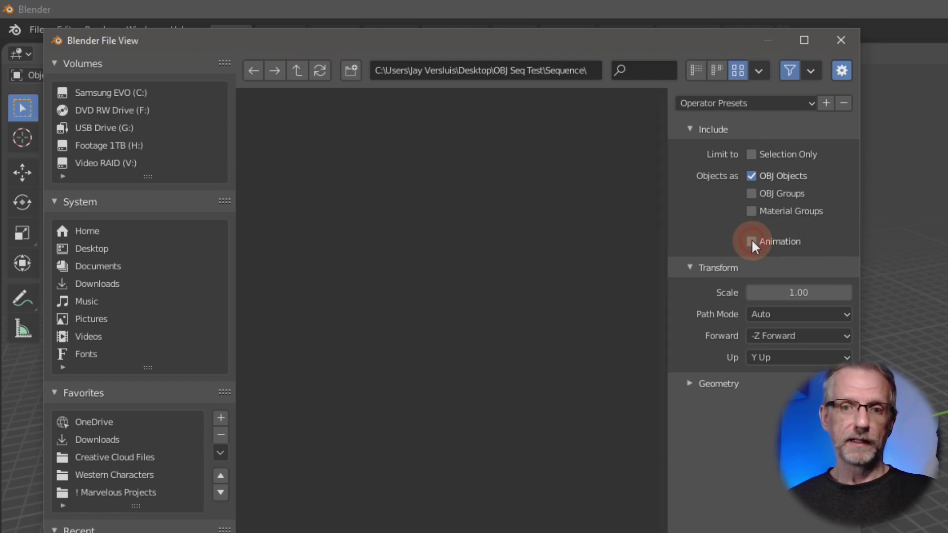
# - Enable Animation and Selection Only, then export the 'Sphere Sequence' OBJ files
pyautogui.click(752, 241)
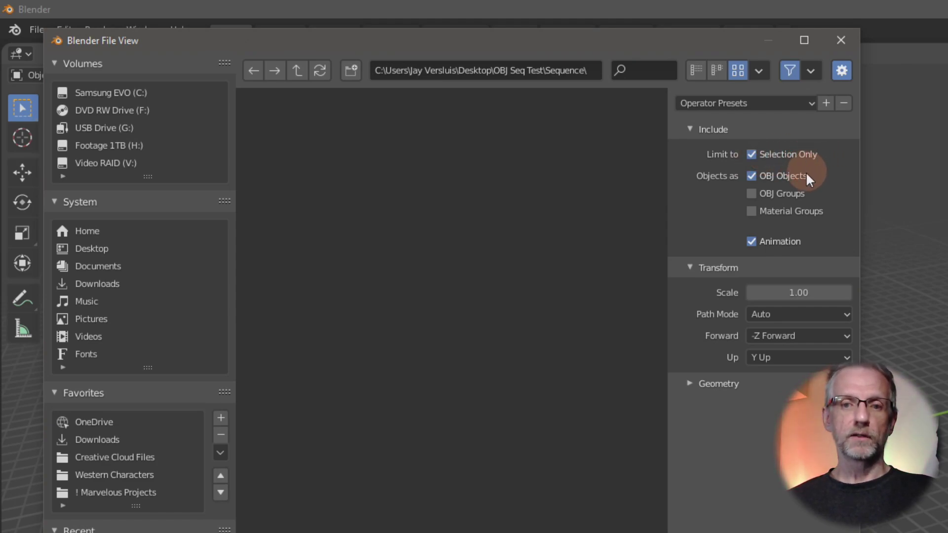
pyautogui.click(811, 336)
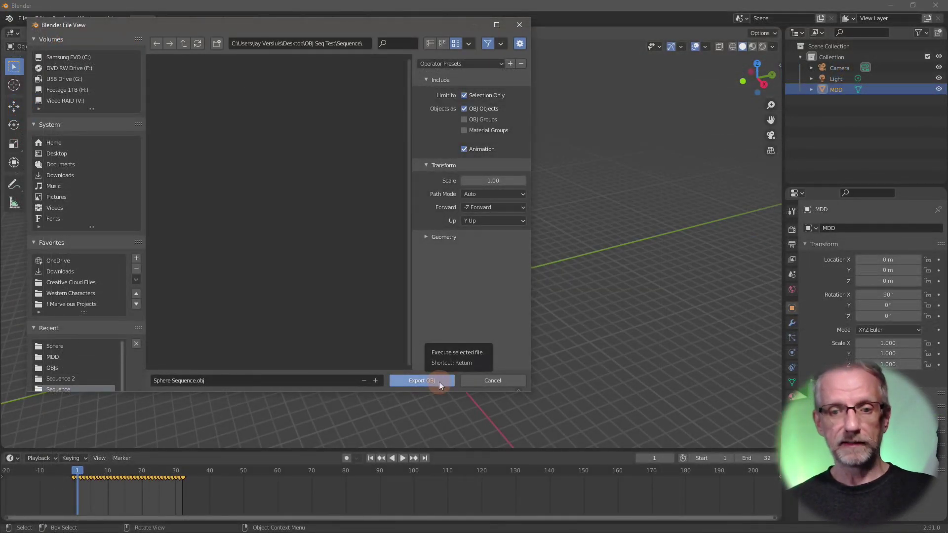
pyautogui.click(440, 381)
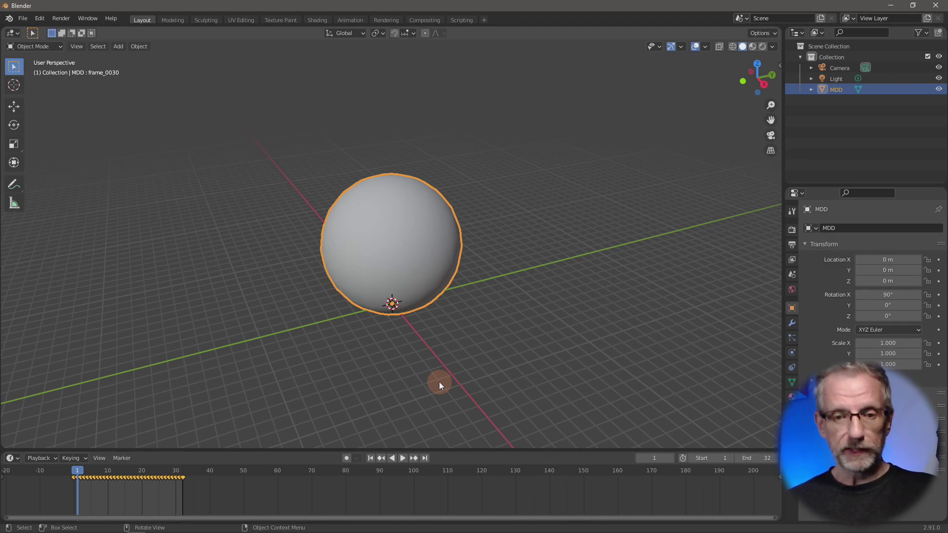
# - In the OBJ Seq Test/Sphere folder, compare the sizes of MDD.obj and Sphere MDD.mdd
pyautogui.press('super')
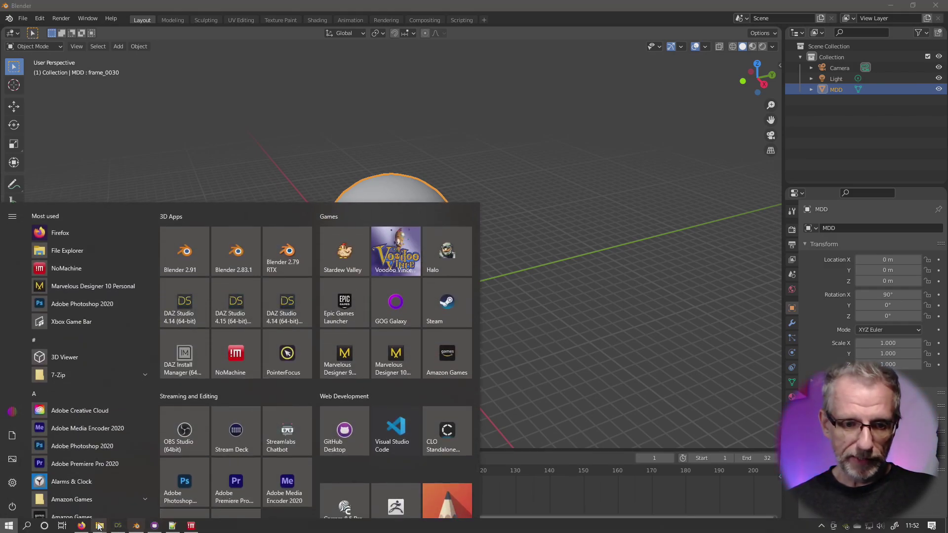
pyautogui.moveTo(99, 526)
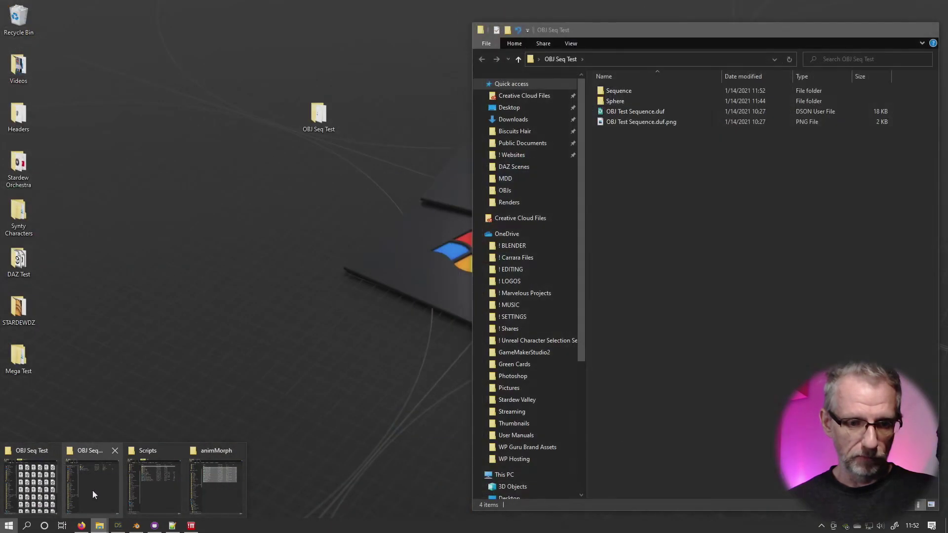
pyautogui.click(93, 487)
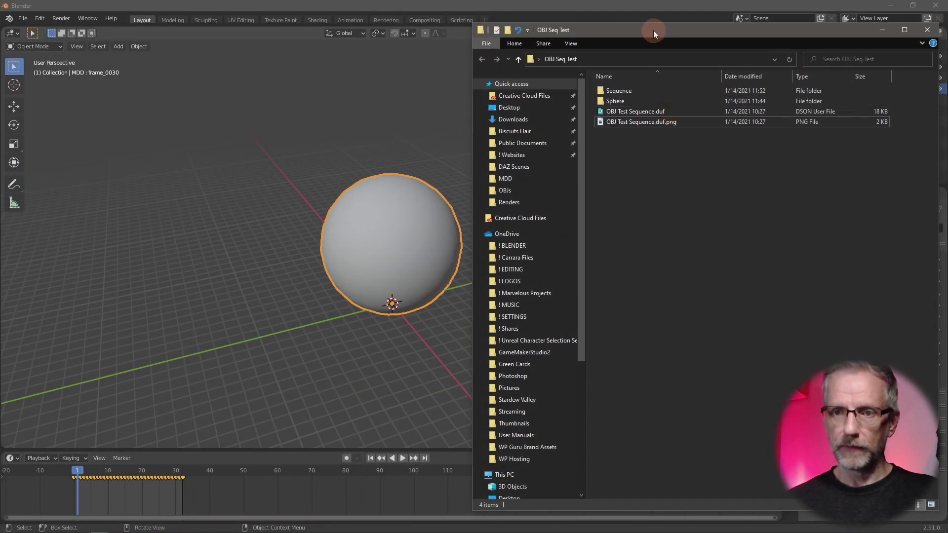
pyautogui.moveTo(653, 30); pyautogui.dragTo(181, 17)
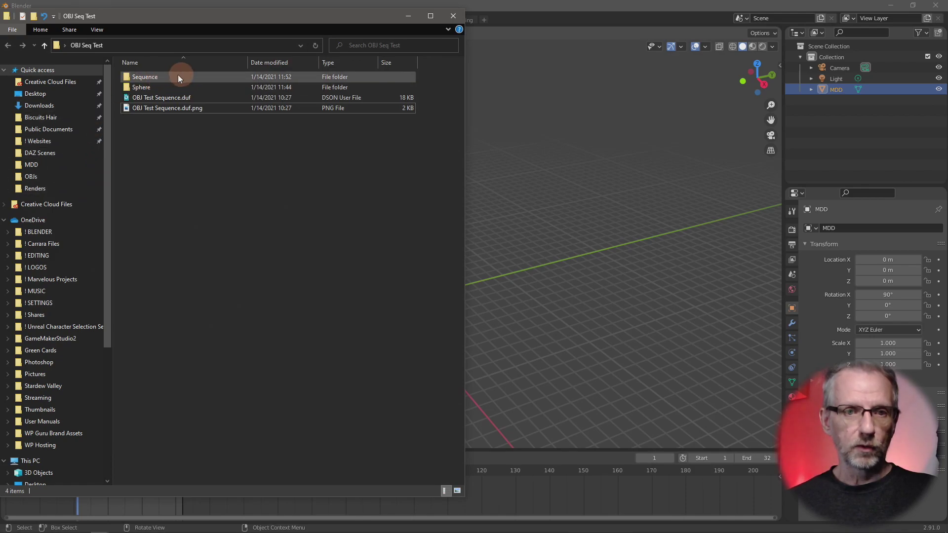
pyautogui.doubleClick(148, 87)
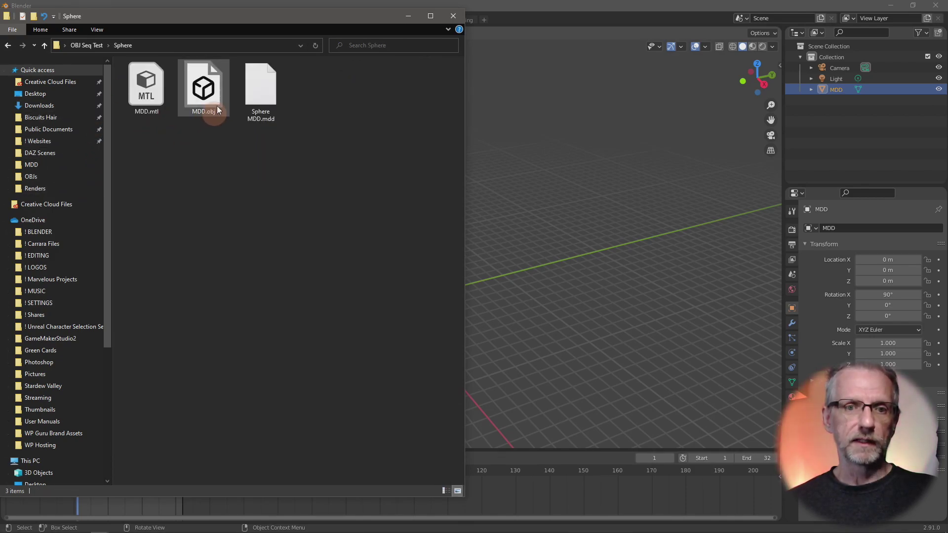
pyautogui.click(196, 102)
pyautogui.click(268, 97)
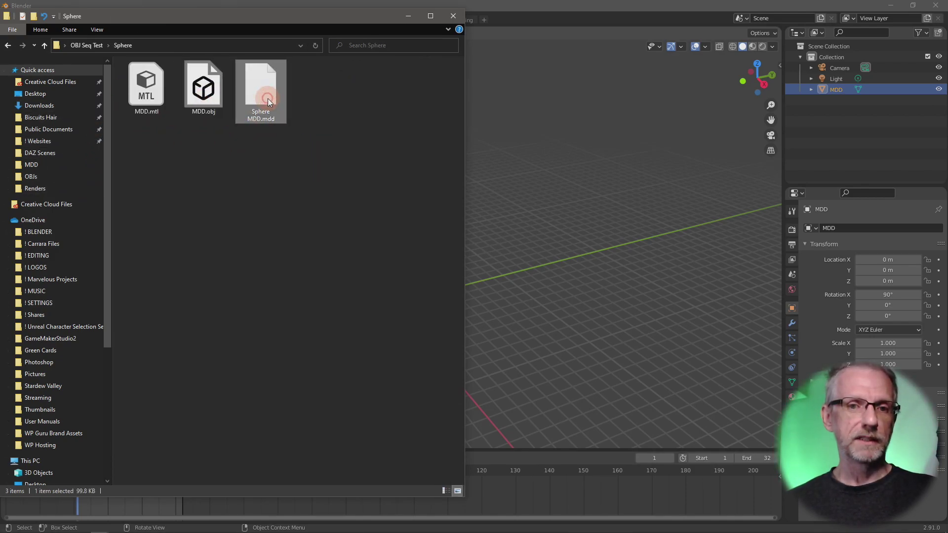
# - Open the Sequence folder and check the sizes of the per-frame Sphere Sequence OBJ files
pyautogui.click(89, 46)
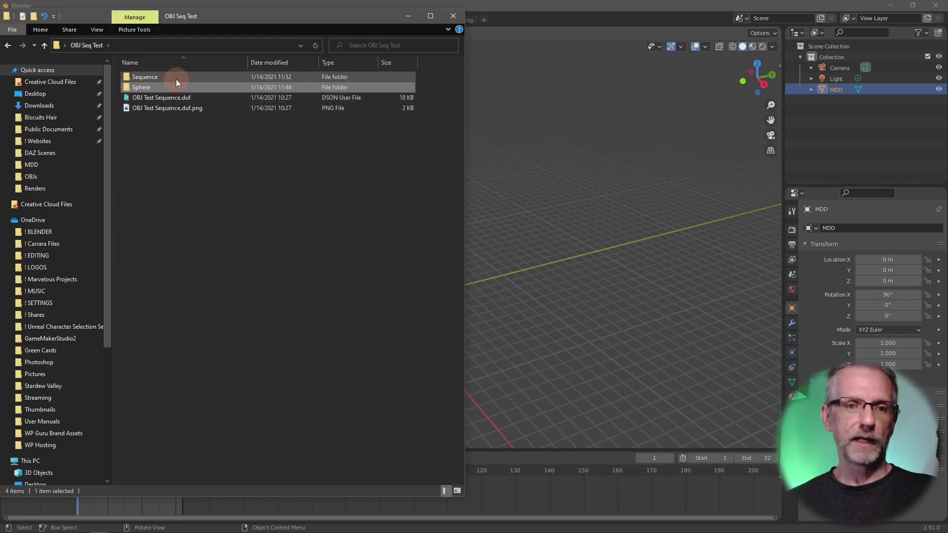
pyautogui.doubleClick(176, 79)
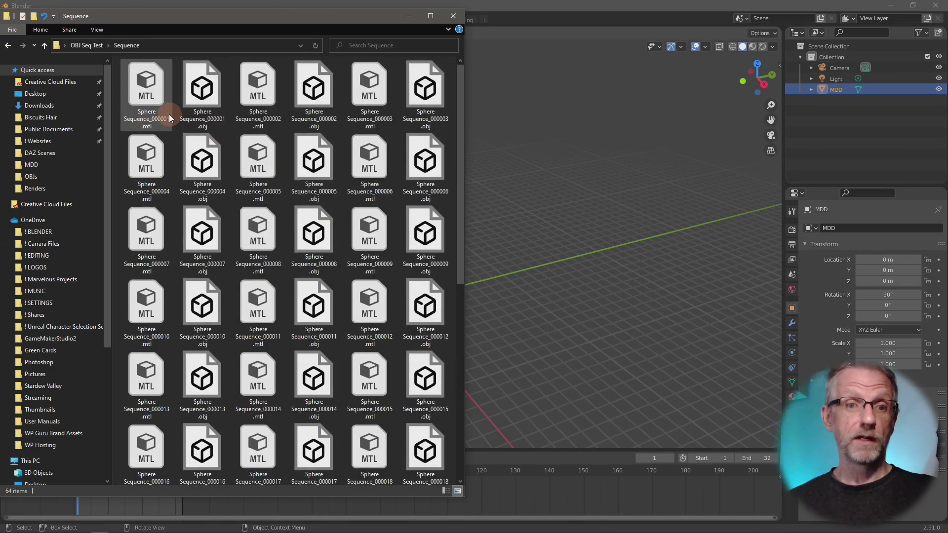
pyautogui.click(204, 94)
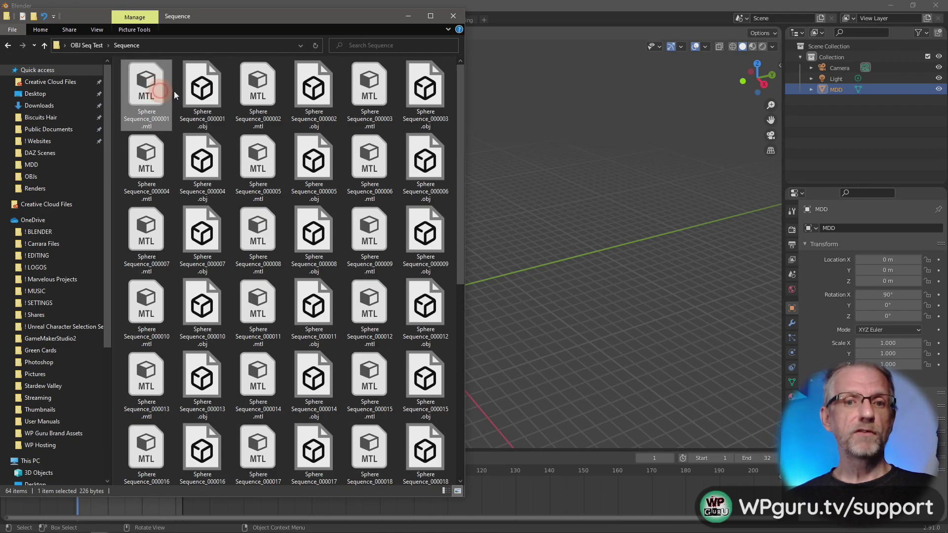
pyautogui.click(320, 103)
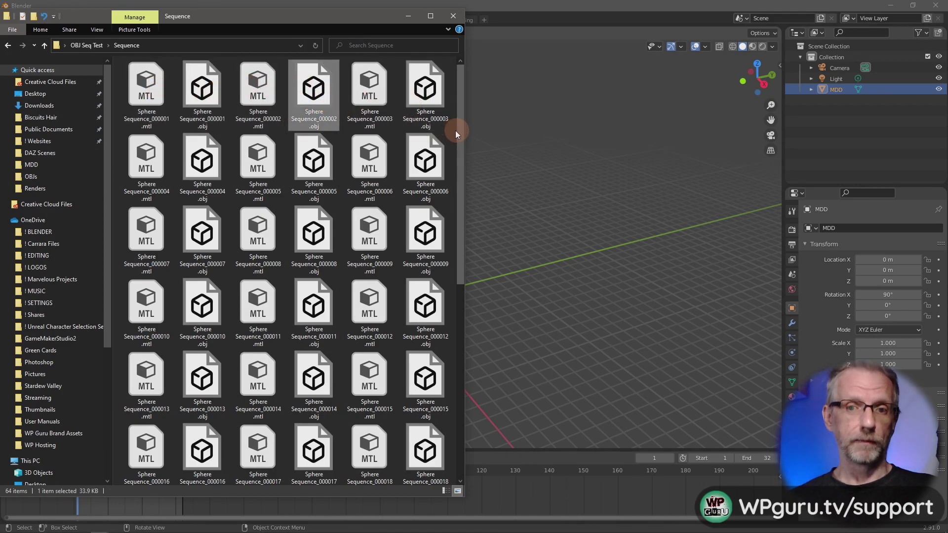
pyautogui.scroll(-2, 459, 135)
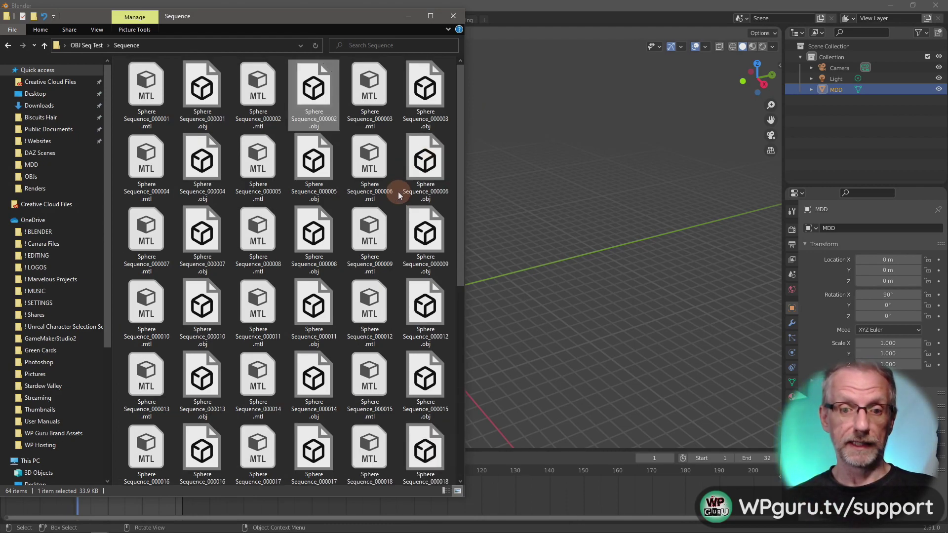
# - Close the File Explorer window and return to DAZ Studio
pyautogui.click(453, 16)
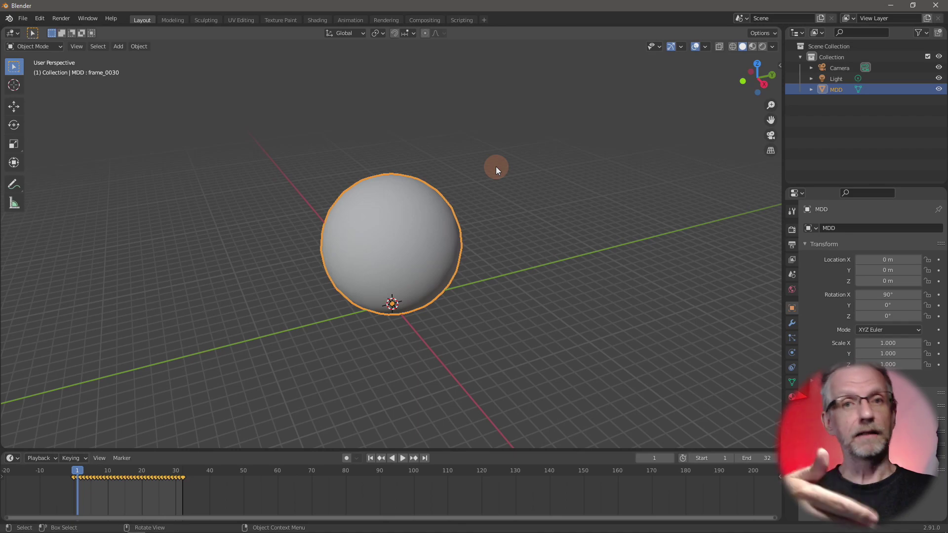
pyautogui.hotkey('alt', 'Tab')
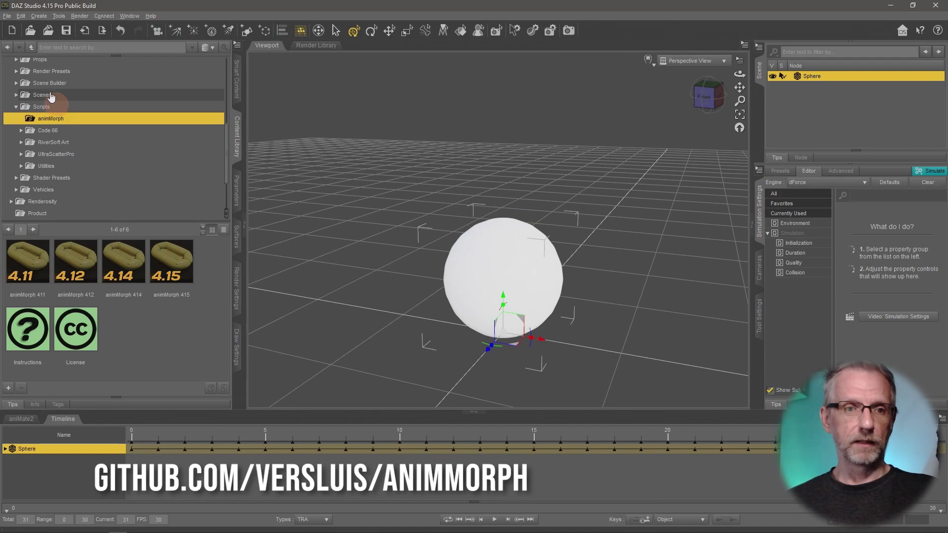
# - Start a new empty DAZ Studio scene, discarding the Sphere scene without saving
pyautogui.click(7, 15)
pyautogui.click(23, 31)
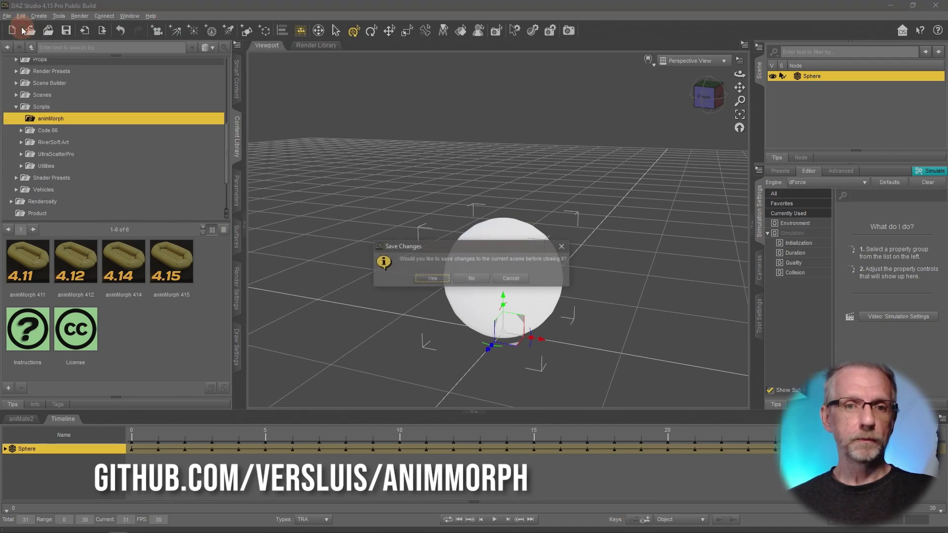
pyautogui.click(480, 277)
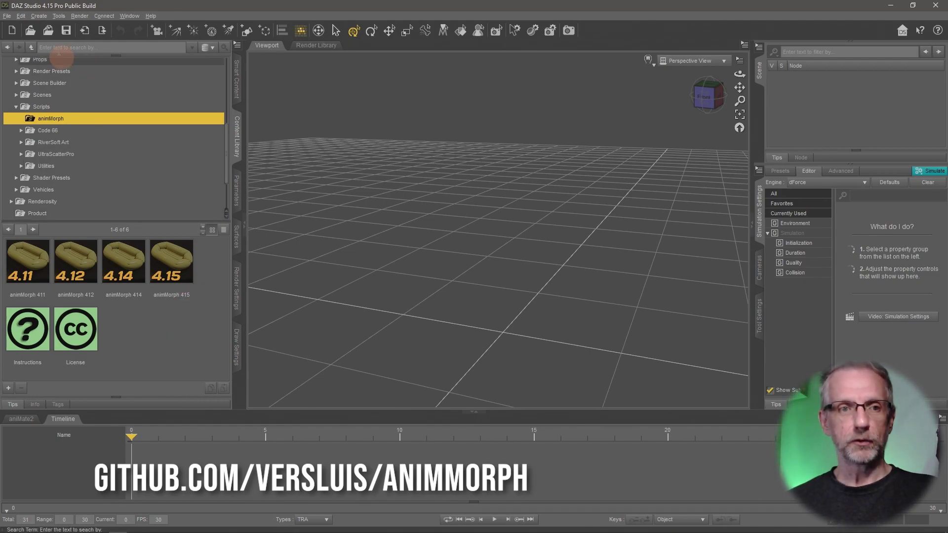
pyautogui.click(7, 16)
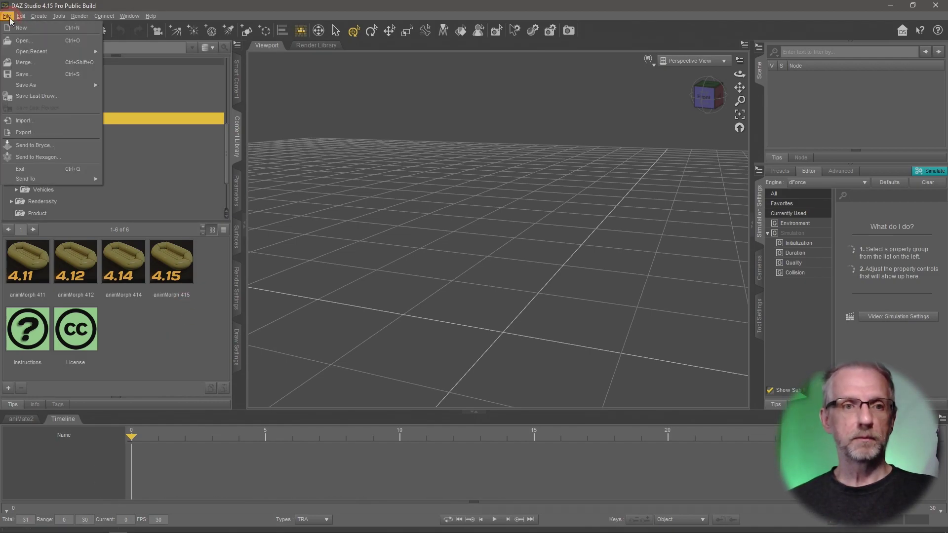
# - Import Sphere/MDD.obj using the DAZ Studio (1 unit = 1cm) preset, then select the MDD node
pyautogui.click(42, 120)
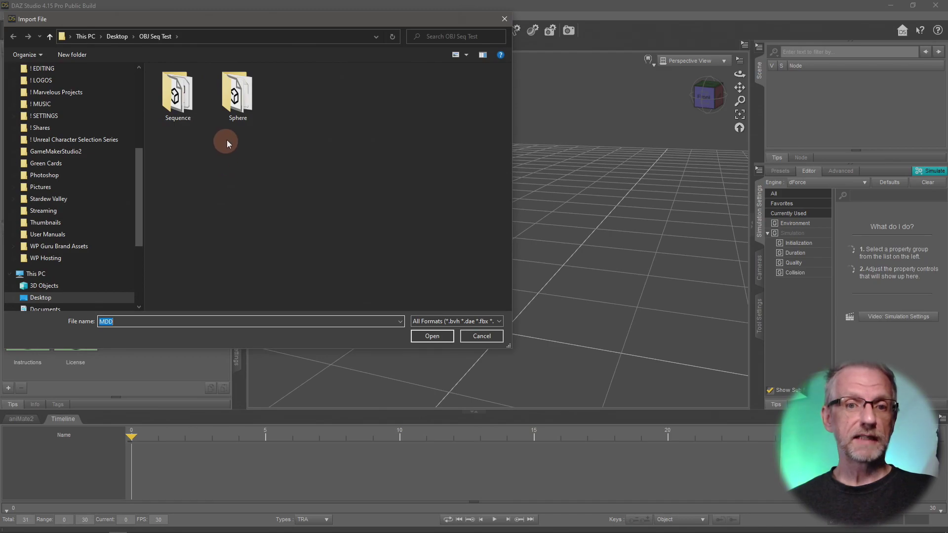
pyautogui.doubleClick(223, 104)
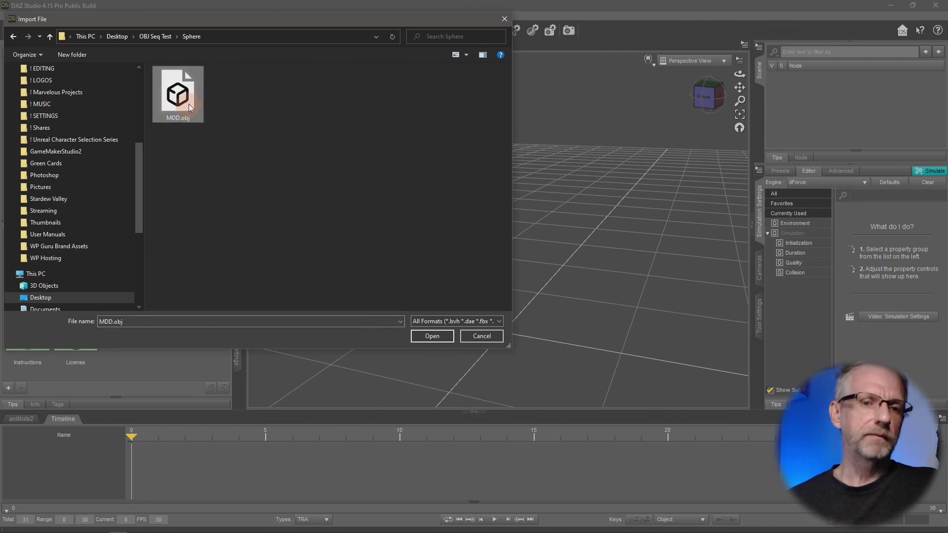
pyautogui.click(432, 336)
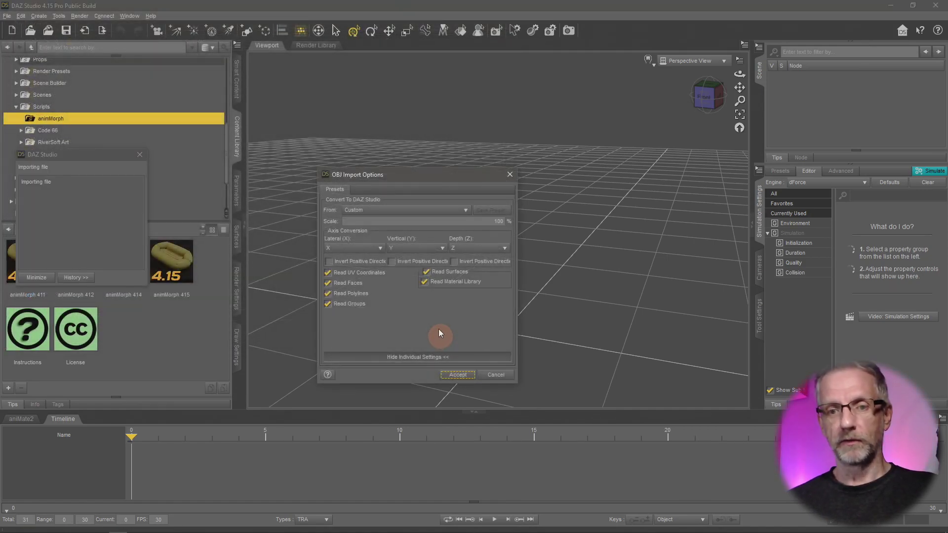
pyautogui.click(416, 209)
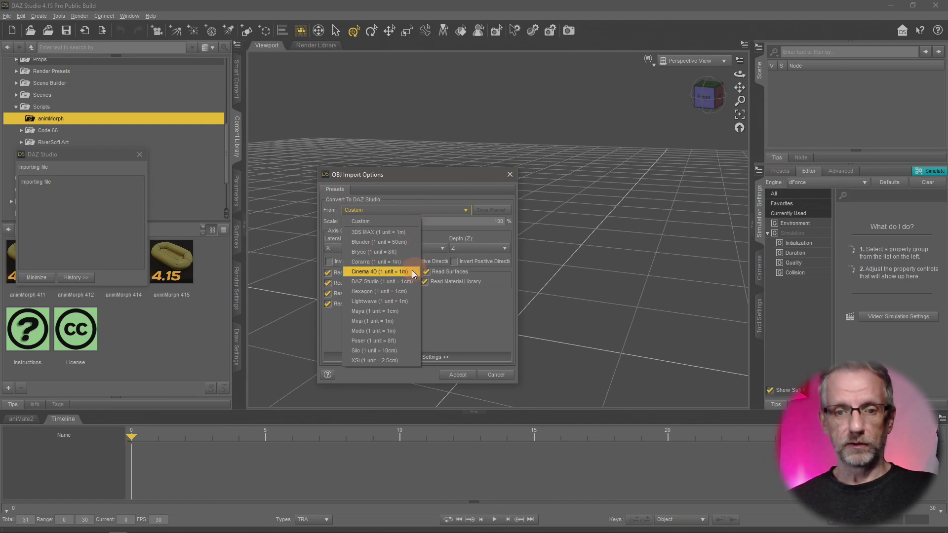
pyautogui.click(381, 281)
pyautogui.click(458, 375)
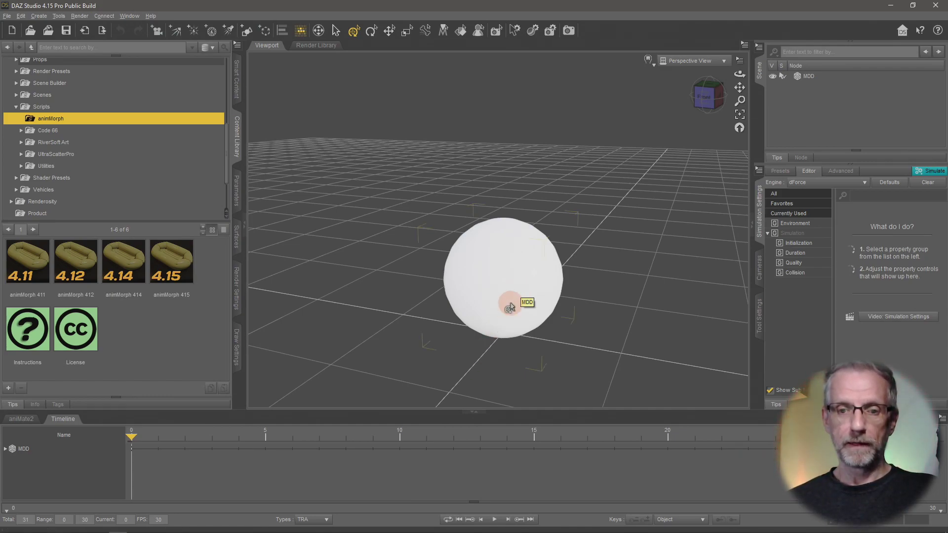
pyautogui.click(825, 78)
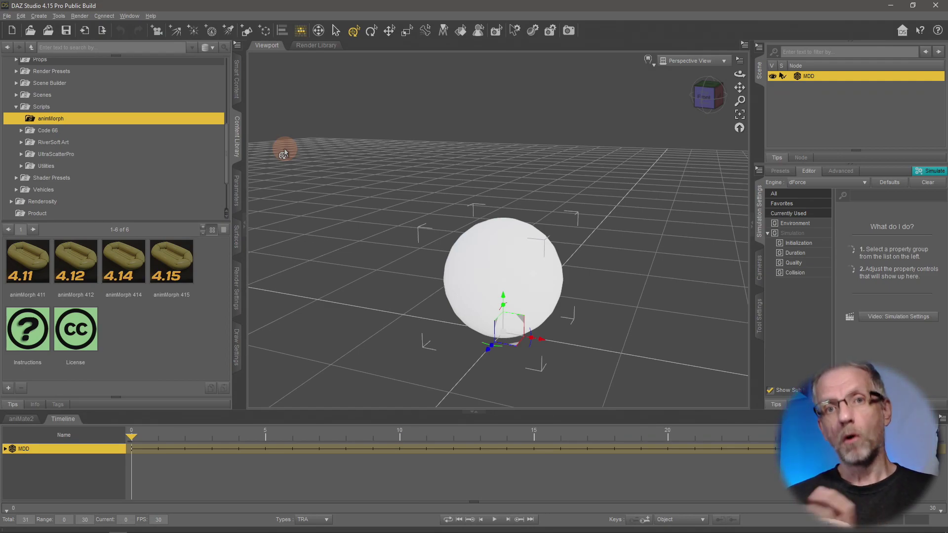
# - Launch Morph Loader Pro from Edit > Object and move its dialog out of the viewport
pyautogui.click(21, 16)
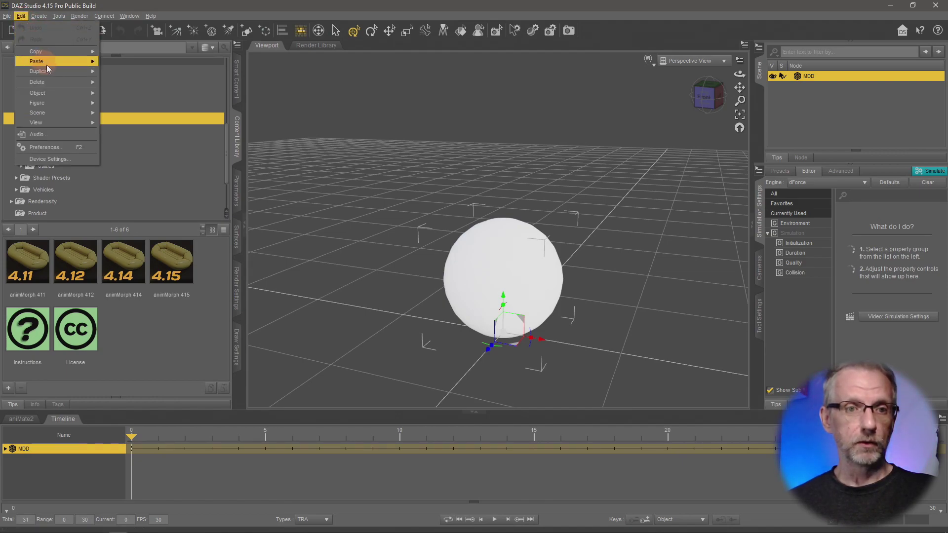
pyautogui.click(75, 84)
pyautogui.moveTo(79, 94)
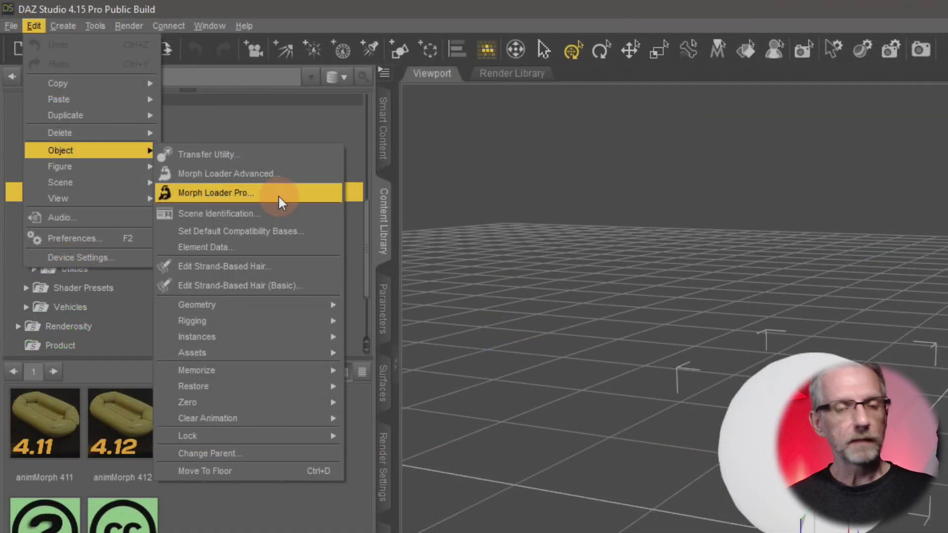
pyautogui.click(278, 196)
pyautogui.moveTo(733, 261); pyautogui.dragTo(247, 64)
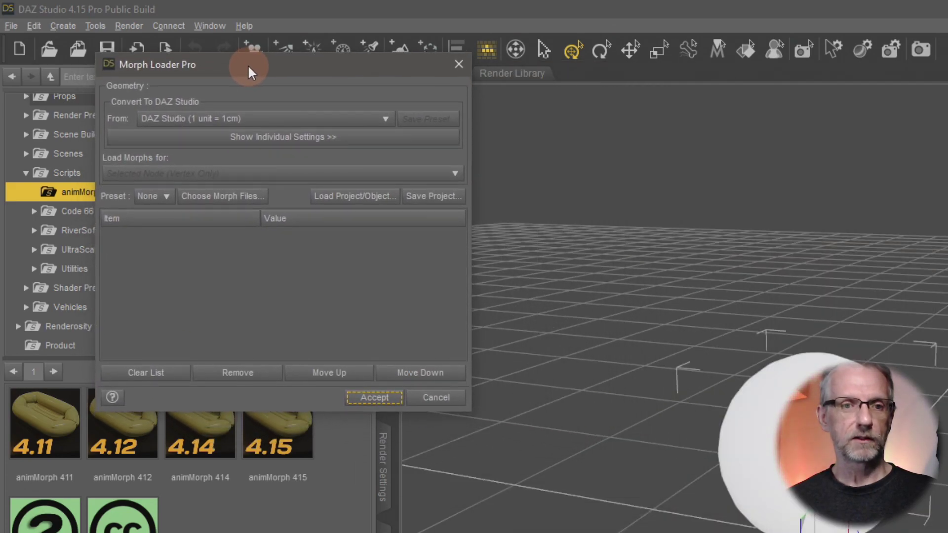
# - Load Sphere Sequence_000001 through _000032 OBJ files from the Sequence folder as morphs
pyautogui.click(247, 198)
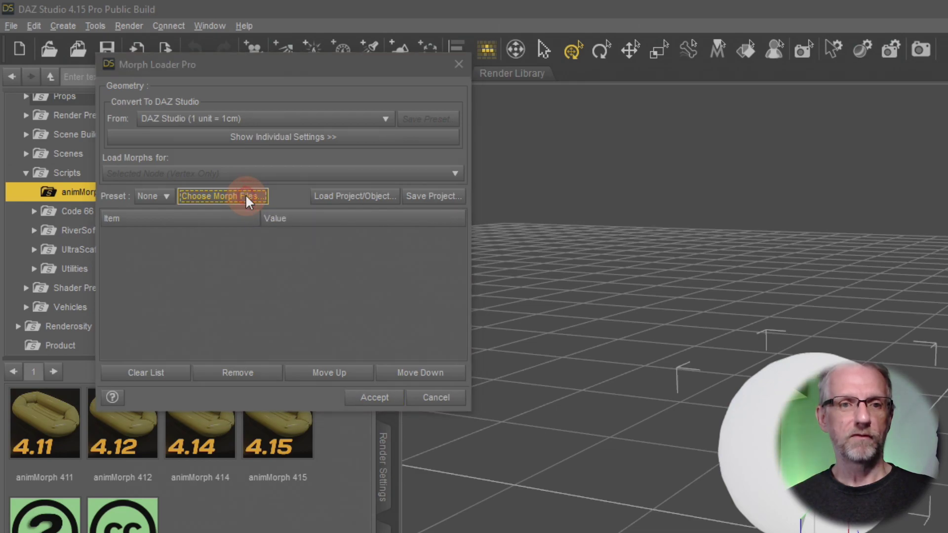
pyautogui.click(360, 237)
pyautogui.doubleClick(402, 226)
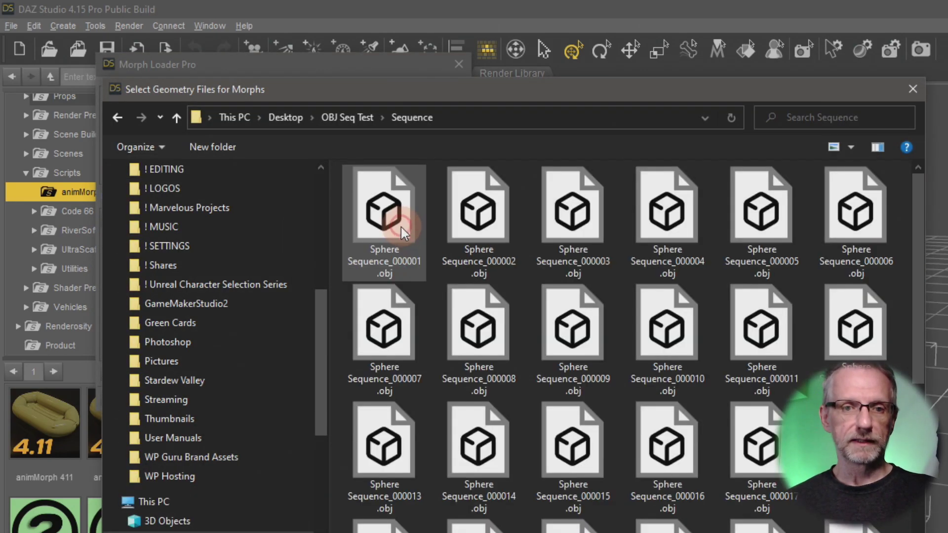
pyautogui.click(390, 223)
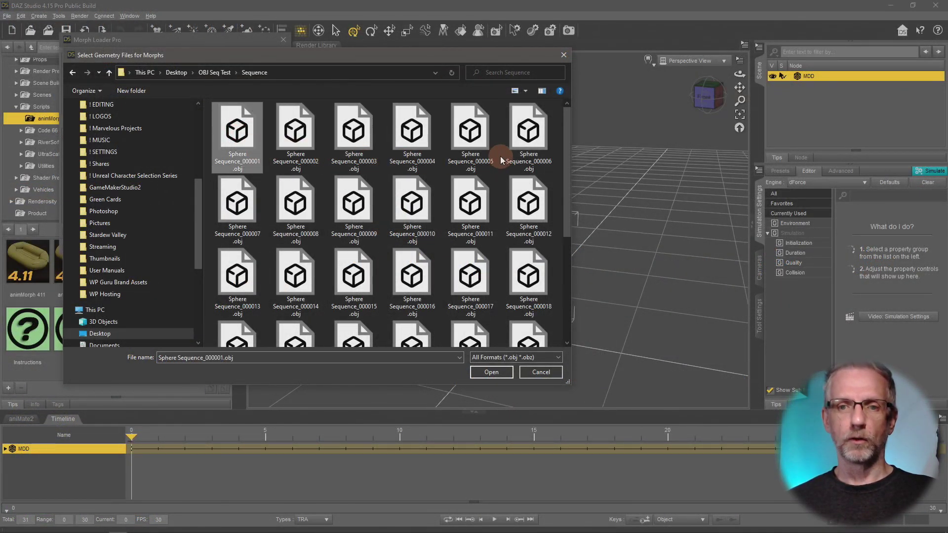
pyautogui.moveTo(566, 164); pyautogui.dragTo(573, 271)
pyautogui.keyDown('shift'); pyautogui.click(295, 302); pyautogui.keyUp('shift')
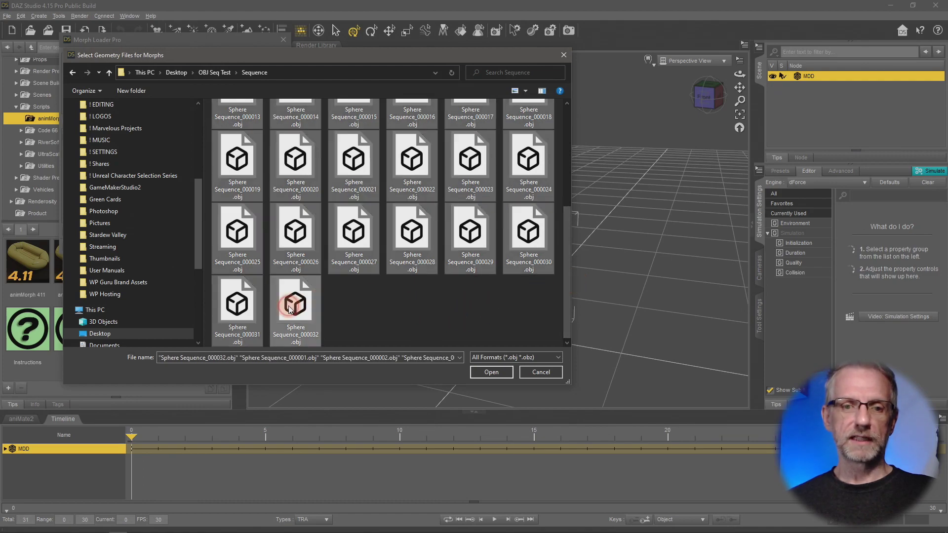
pyautogui.click(510, 378)
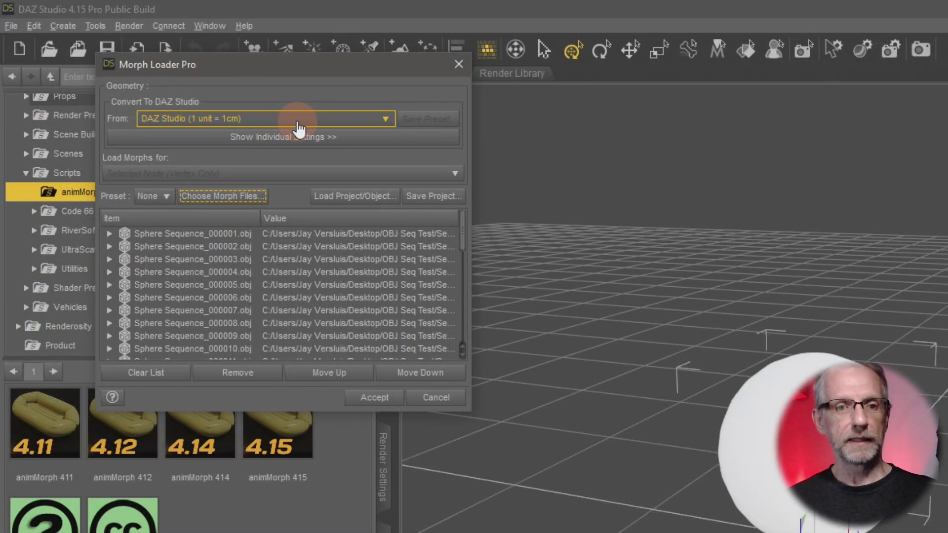
pyautogui.click(380, 398)
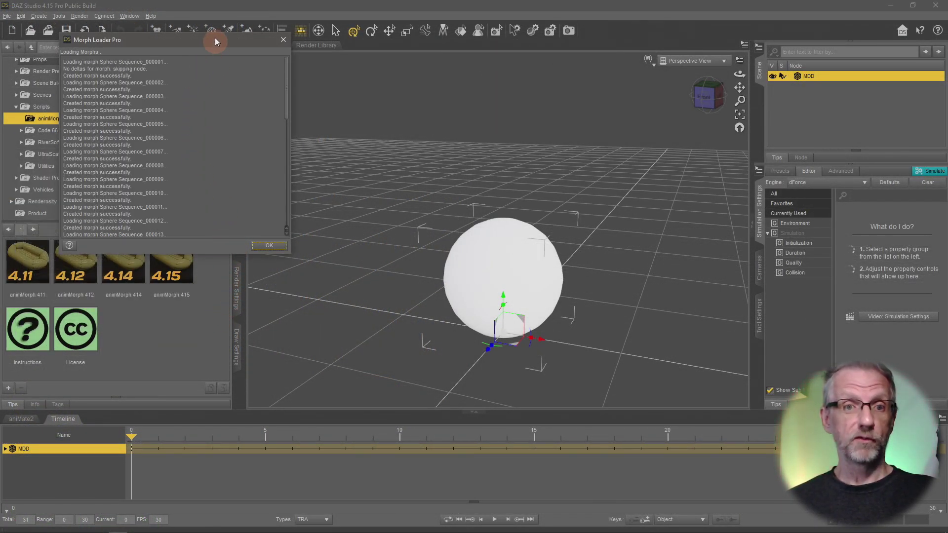
pyautogui.click(270, 247)
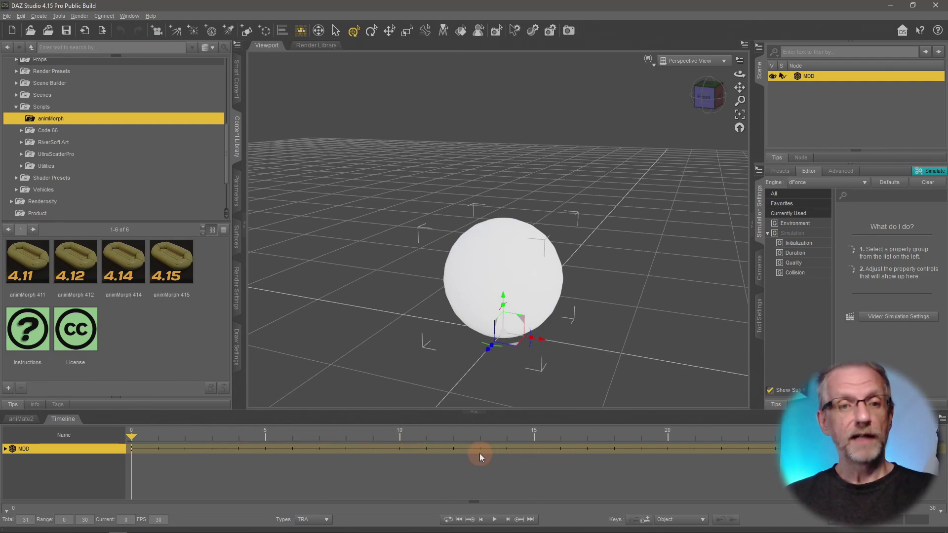
# - Run the animMorph 415 script and proceed, keying the sequence morphs across frames 0 to 29
pyautogui.doubleClick(183, 272)
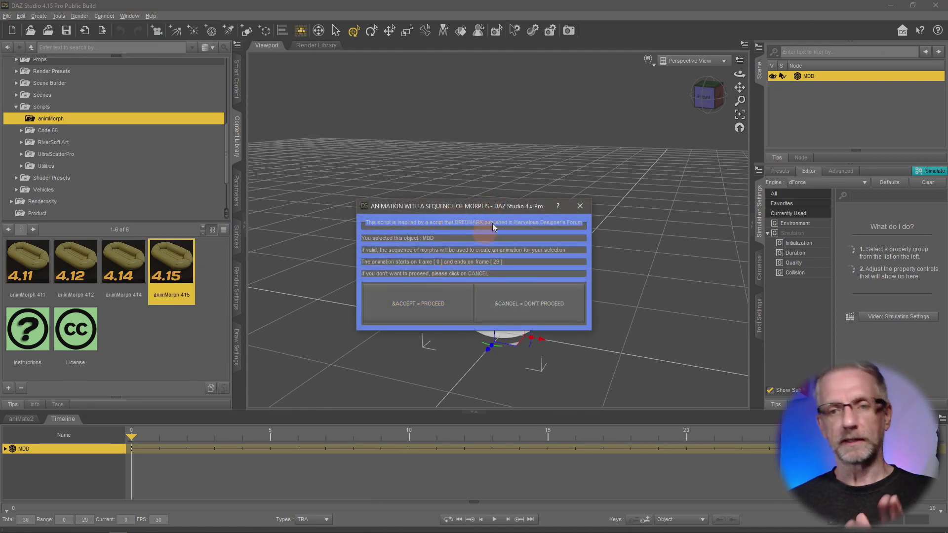
pyautogui.moveTo(362, 201)
pyautogui.mouseDown()
pyautogui.moveTo(362, 143)
pyautogui.moveTo(362, 182)
pyautogui.mouseUp()
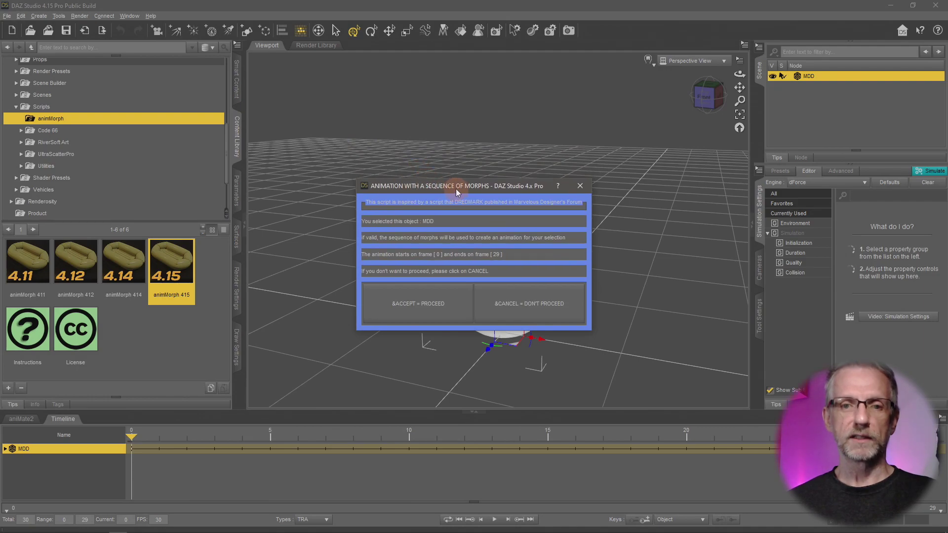
pyautogui.moveTo(455, 188); pyautogui.dragTo(214, 65)
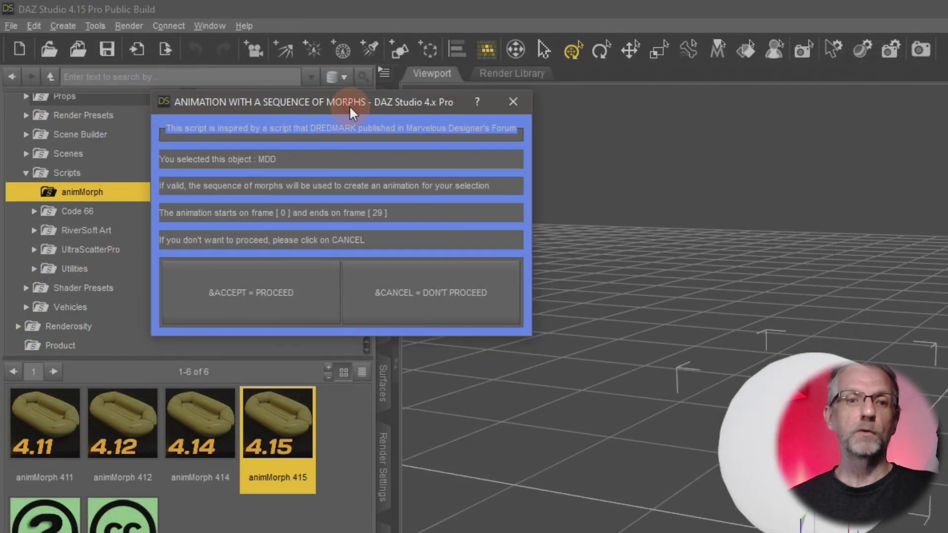
pyautogui.moveTo(349, 105); pyautogui.dragTo(348, 104)
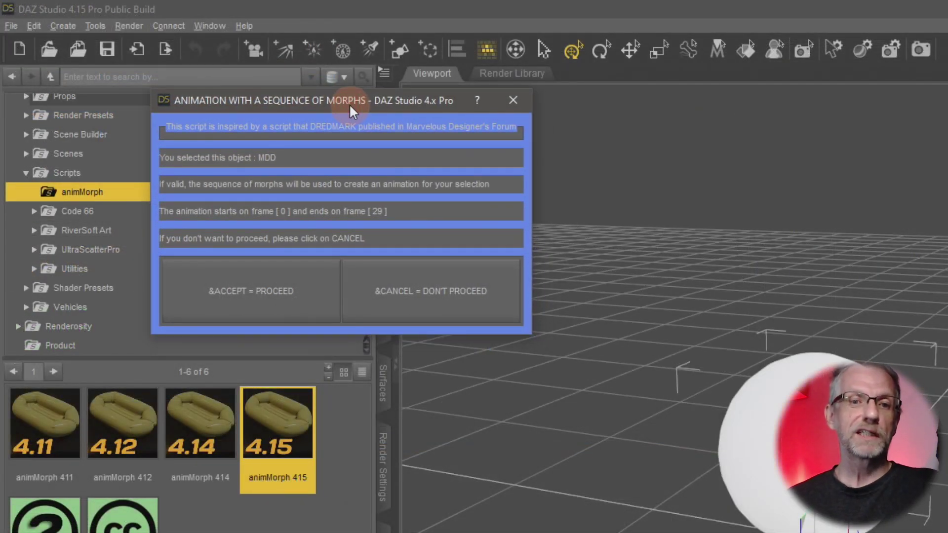
pyautogui.click(281, 316)
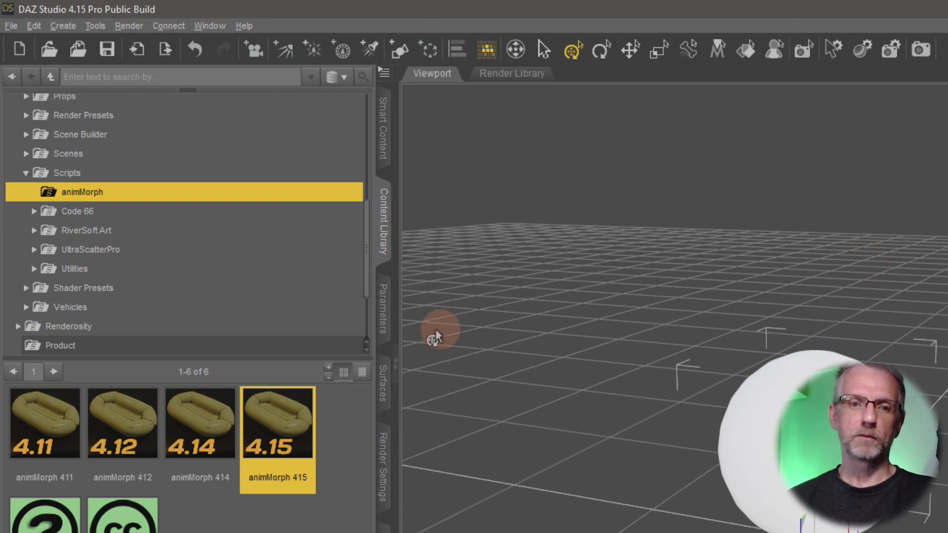
# - Expand the sphere's Morphs parameters and check the Sphere Sequence 000003, 000006, 000011 and 000007 sliders
pyautogui.click(385, 314)
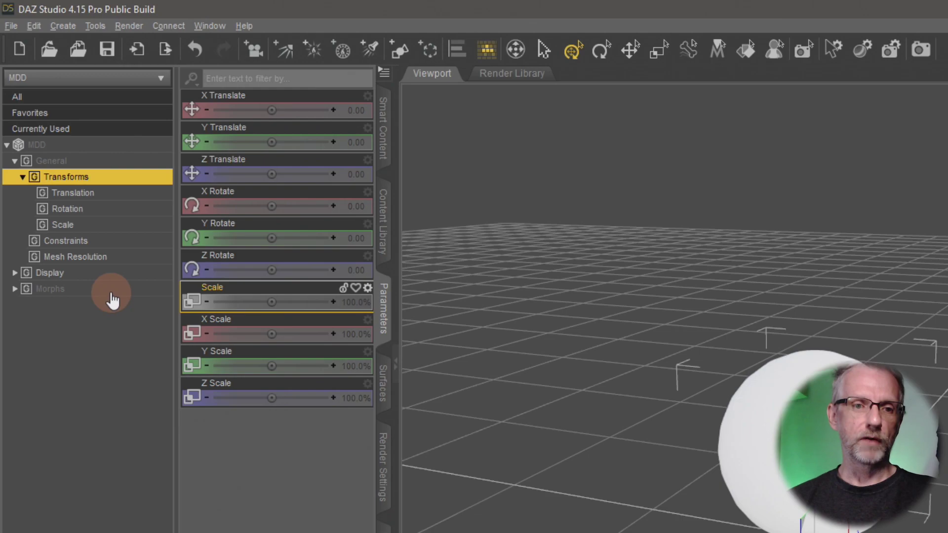
pyautogui.click(39, 290)
pyautogui.click(15, 288)
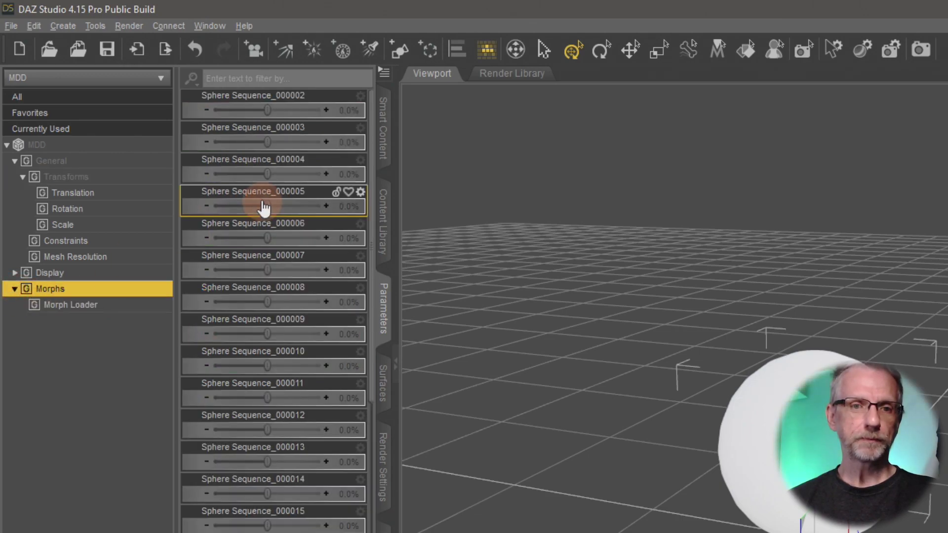
pyautogui.click(307, 125)
pyautogui.click(343, 225)
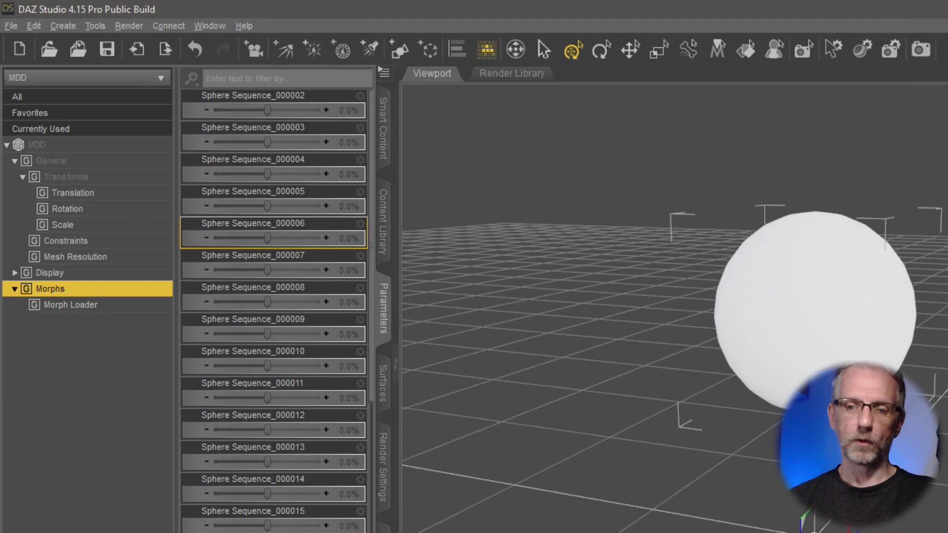
pyautogui.click(274, 381)
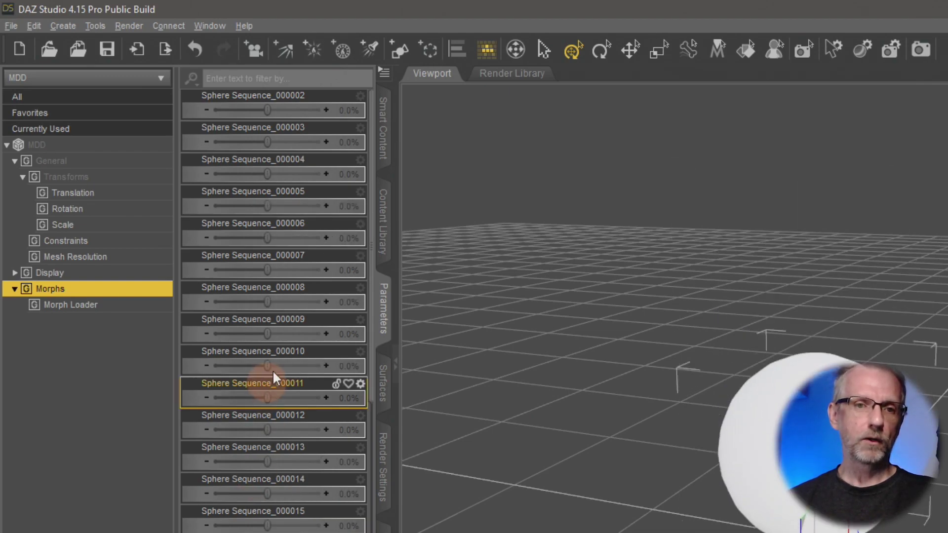
pyautogui.click(315, 271)
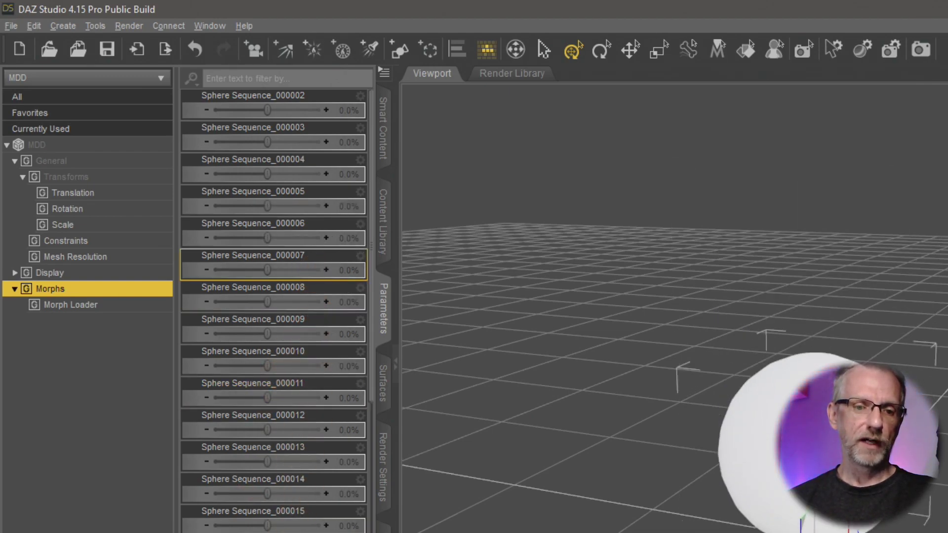
pyautogui.scroll(-1, 315, 271)
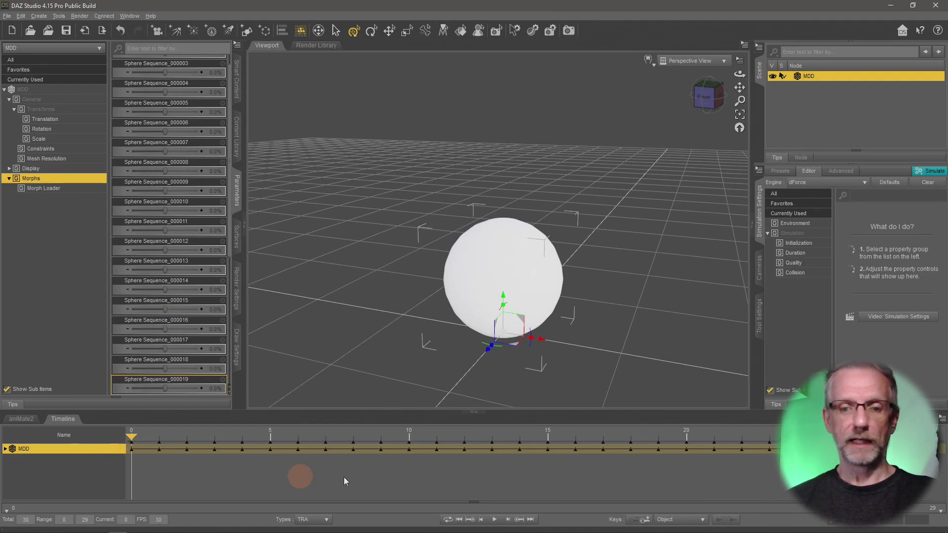
# - Play the timeline to watch the sphere bounce over the floor
pyautogui.click(493, 520)
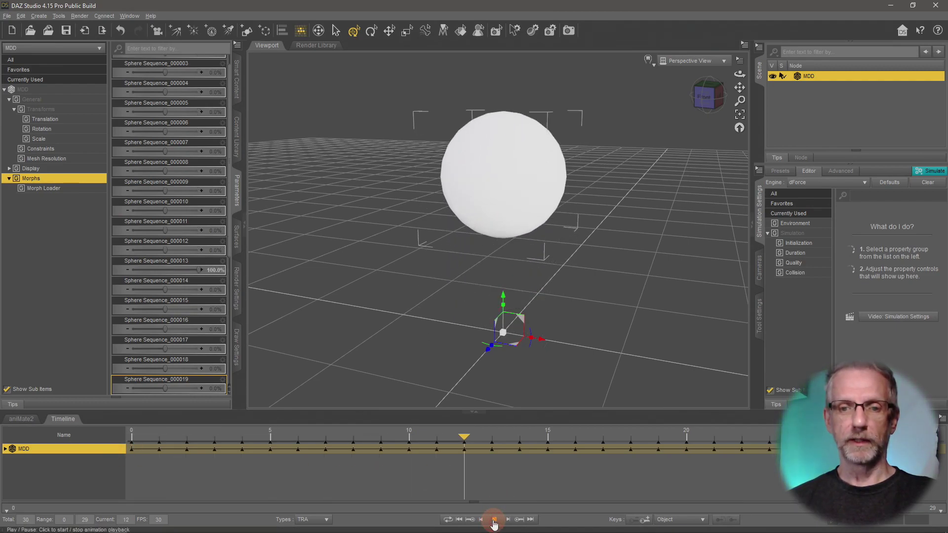